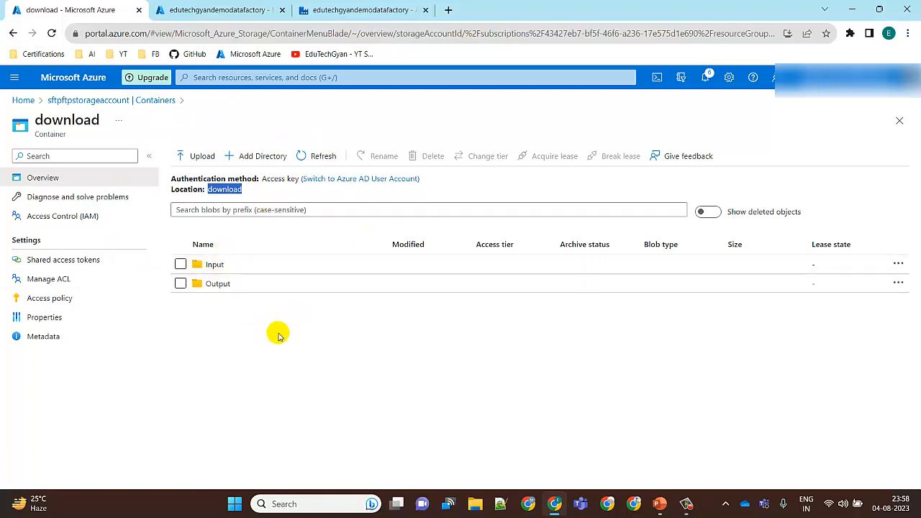
Step: Review the files in the Input and Output folders of the download container, ending in the Input folder
left_click(228, 271)
left_click(225, 268)
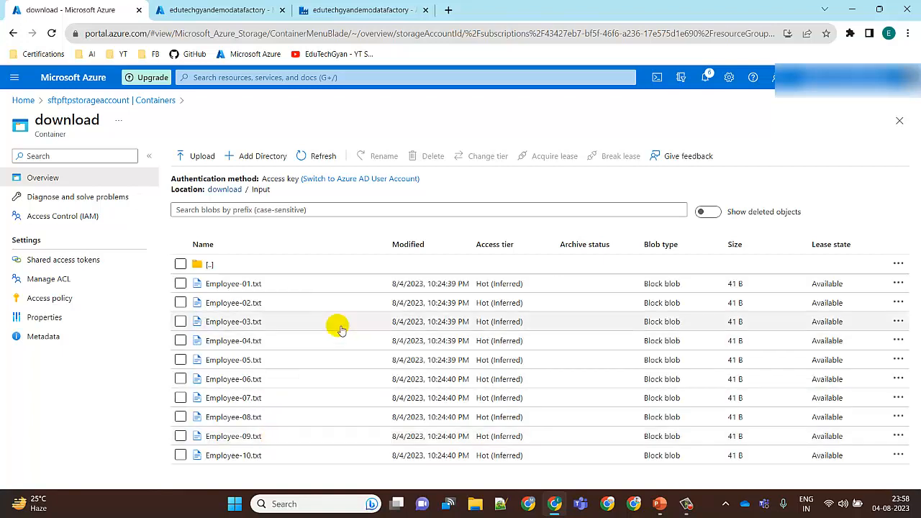
left_click(211, 265)
left_click(235, 288)
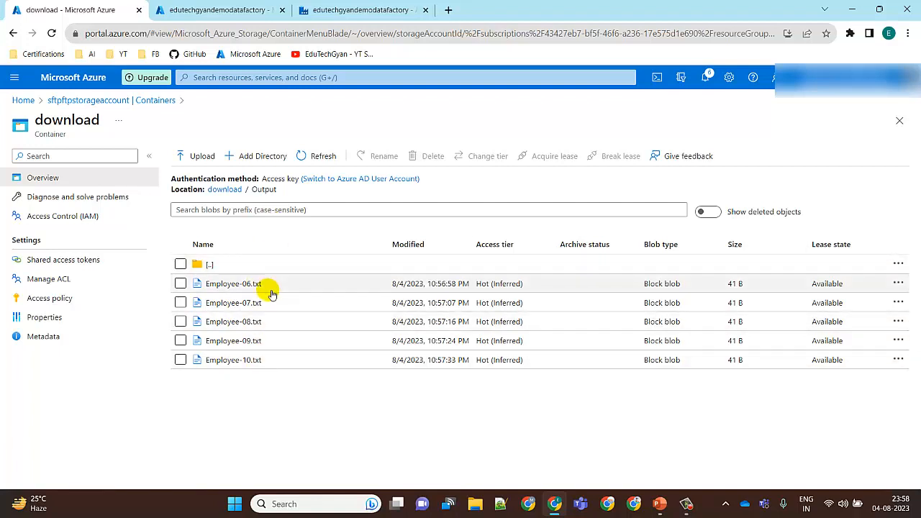
left_click(224, 190)
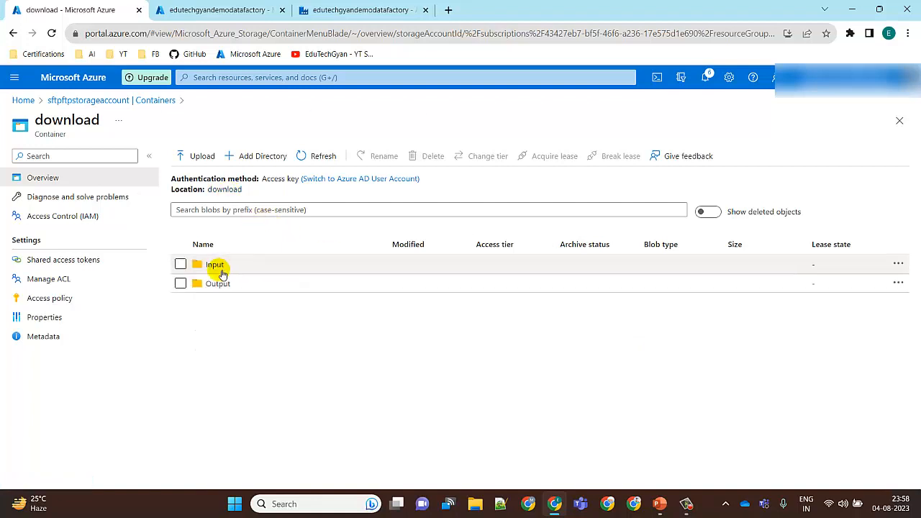
left_click(215, 265)
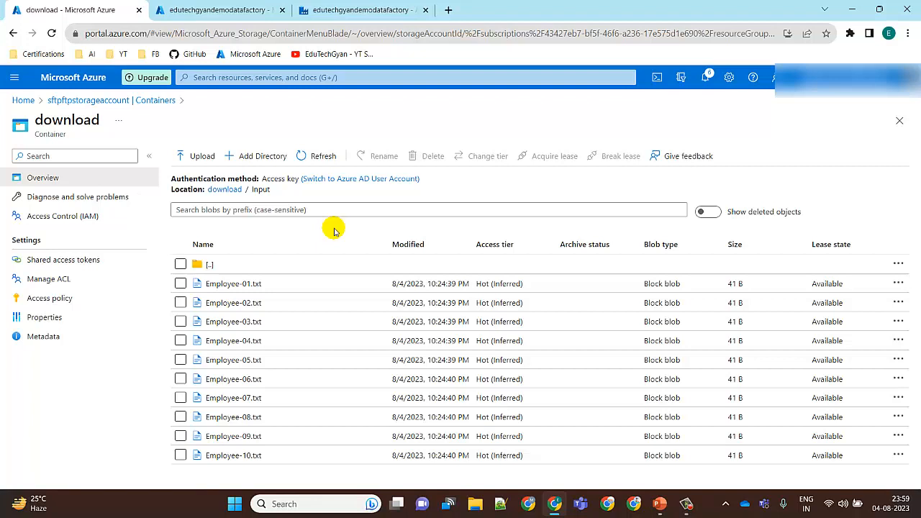
Step: Switch to the edutechgyandemodatafactory Data Factory and create a new pipeline named pl_Filter_Activity_Part-1
left_click(361, 8)
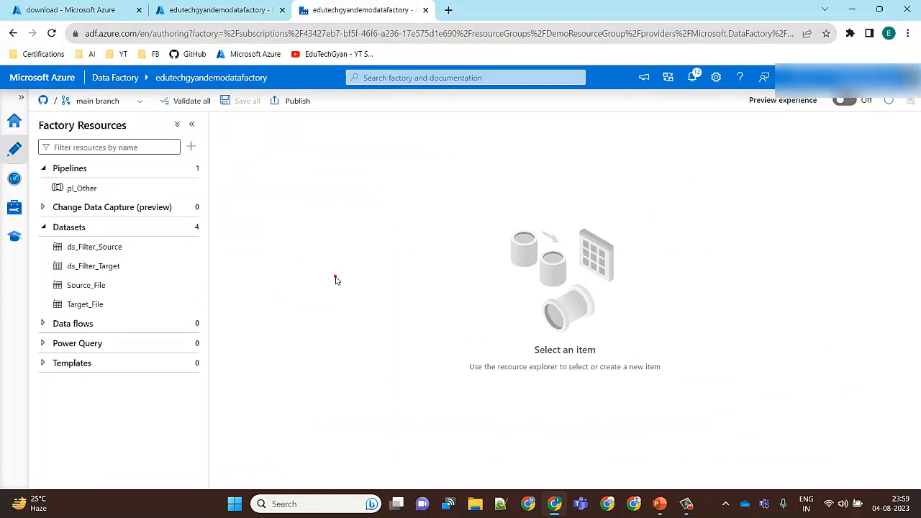
left_click(192, 170)
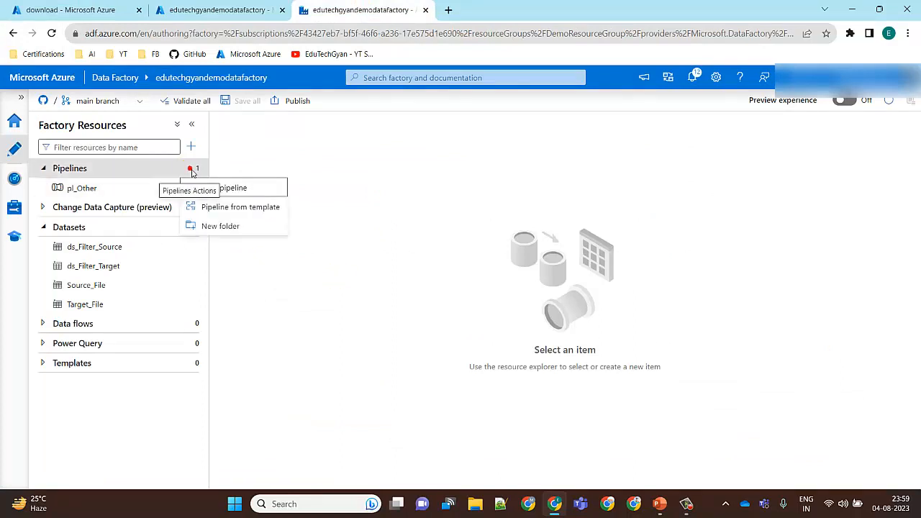
left_click(219, 188)
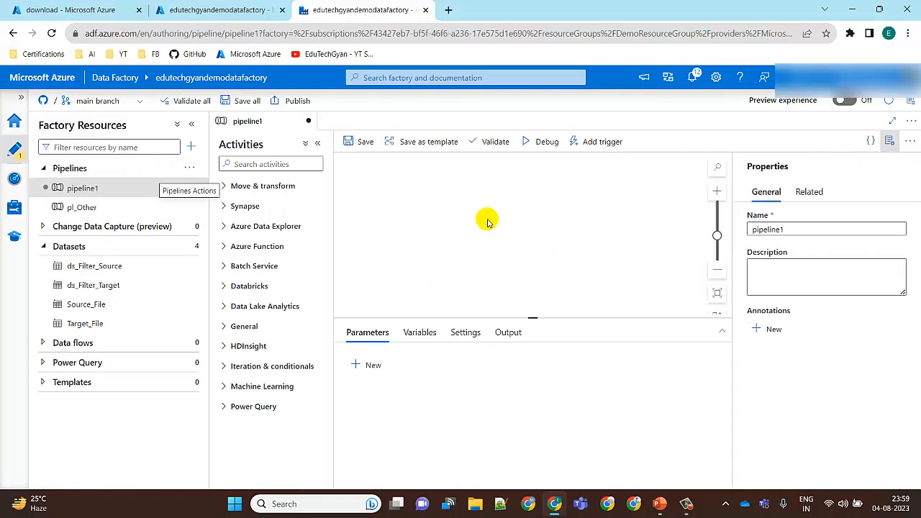
left_click(784, 229)
double_click(794, 229)
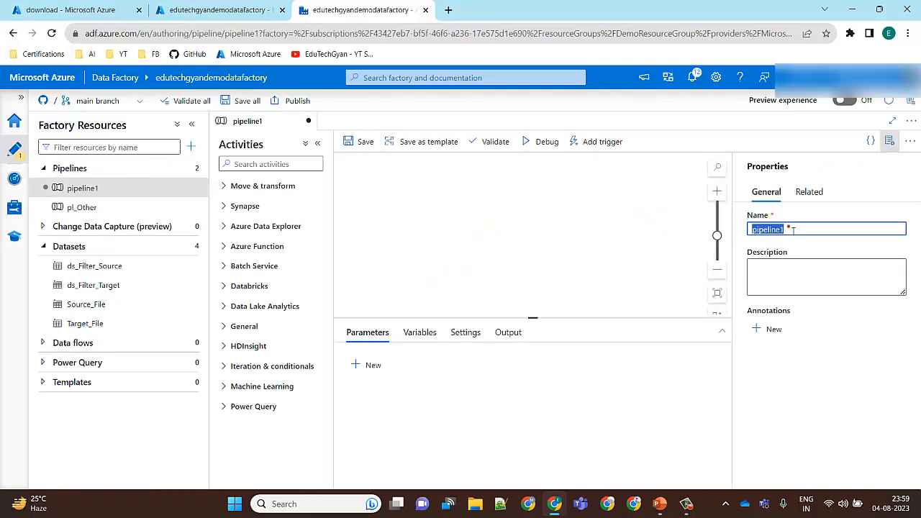
type("pl_Filter_Activity_Part-1")
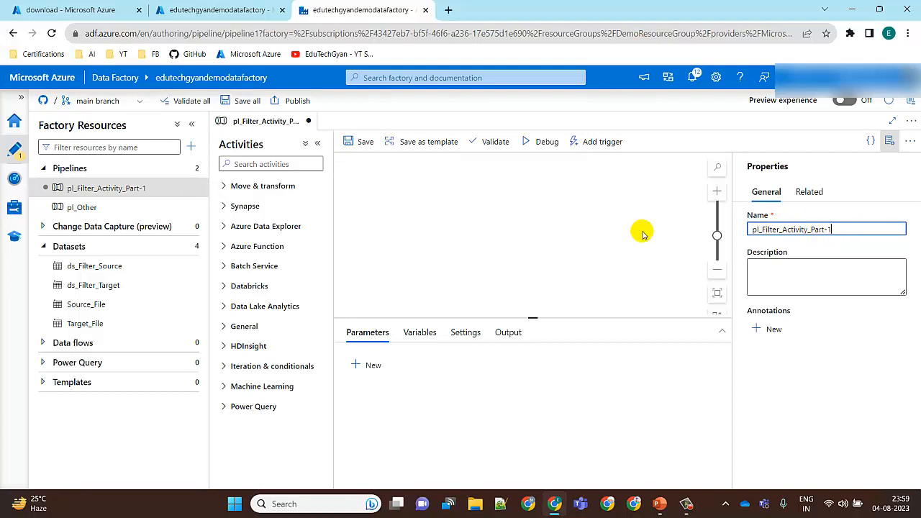
left_click(891, 141)
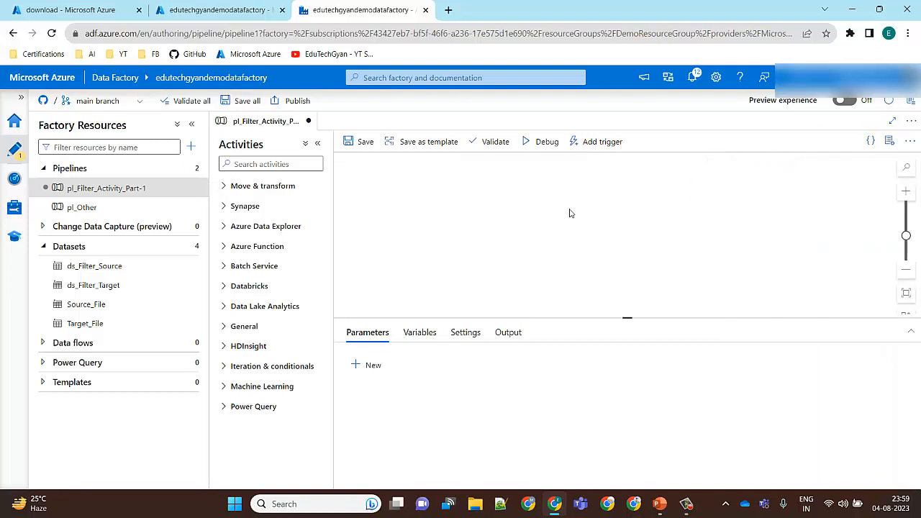
Step: Add a Get Metadata activity to the pipeline and name it GetSourceInputFiles
left_click(284, 167)
type("get")
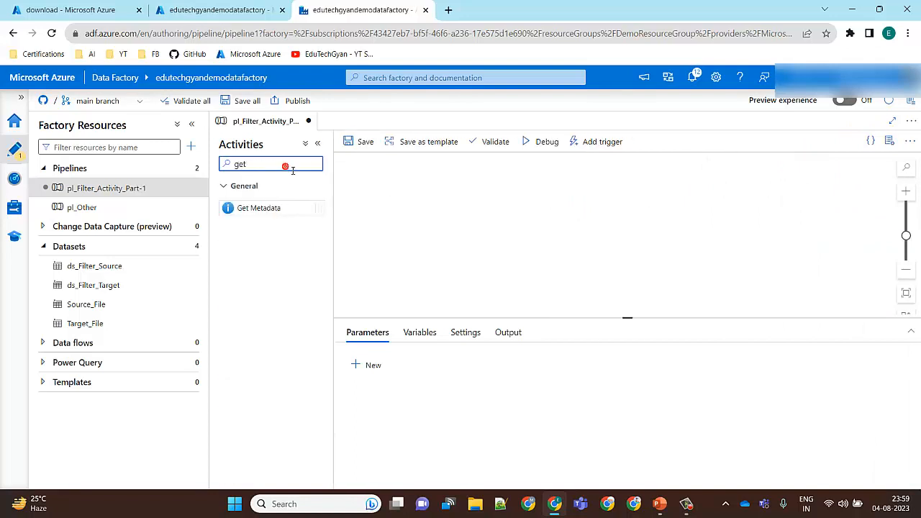
left_click_drag(283, 209, 435, 179)
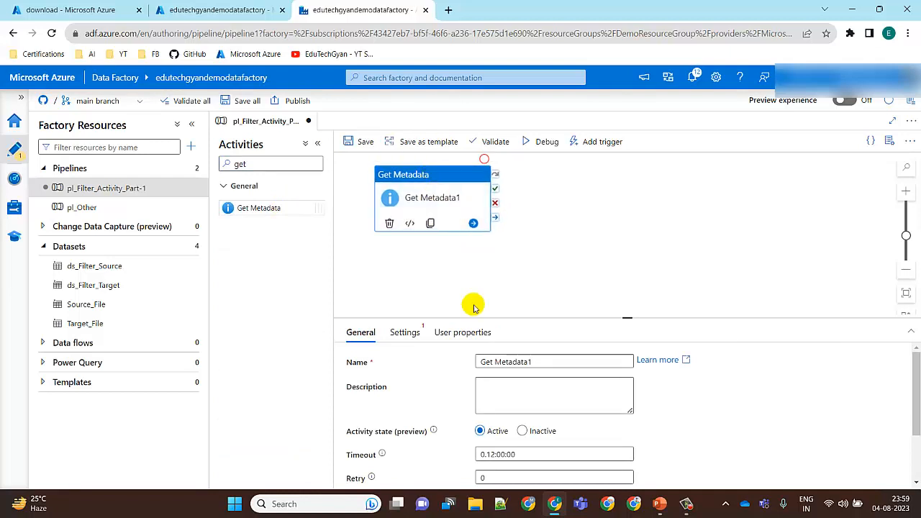
triple_click(545, 362)
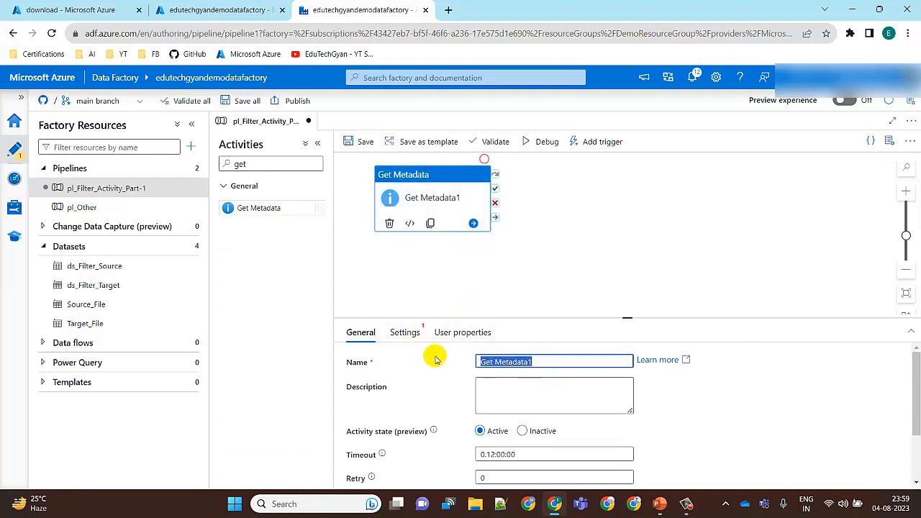
type("GetSourceInputF")
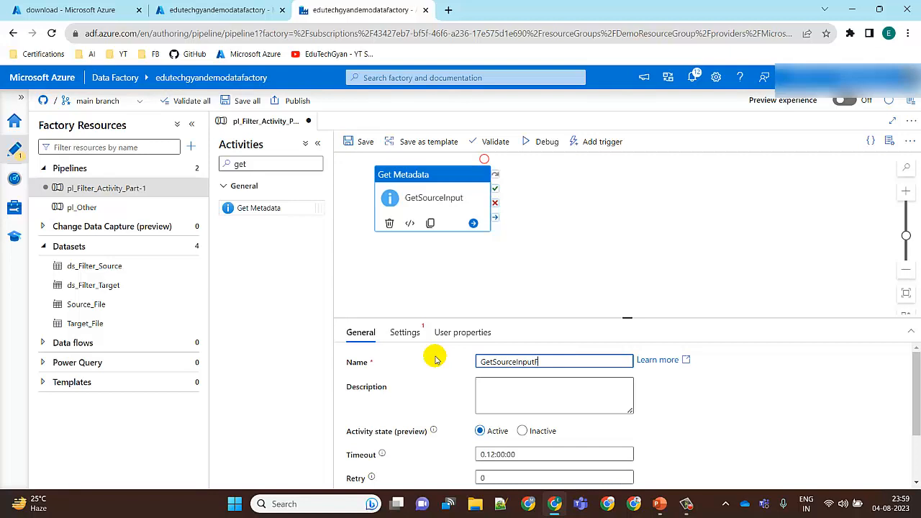
type("s")
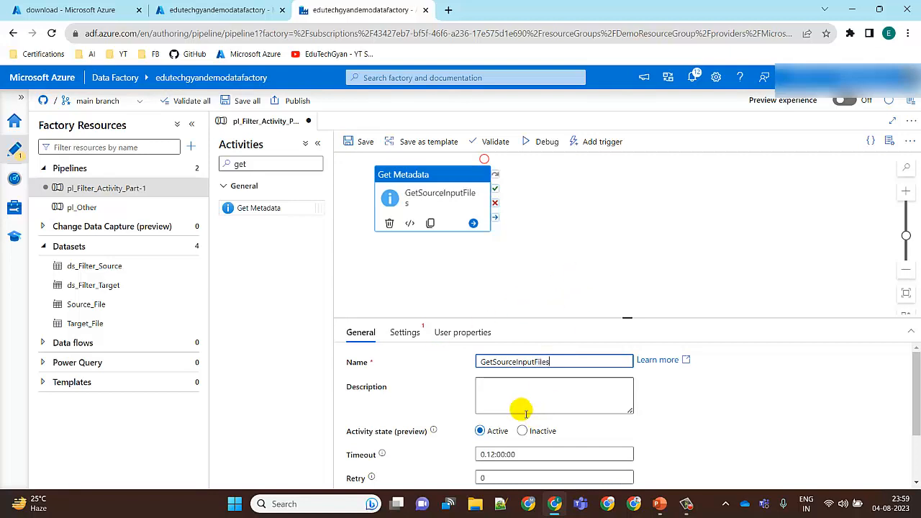
Step: Check the connection of the ds_Filter_Source dataset and assign it as the dataset of the GetSourceInputFiles activity
left_click(405, 332)
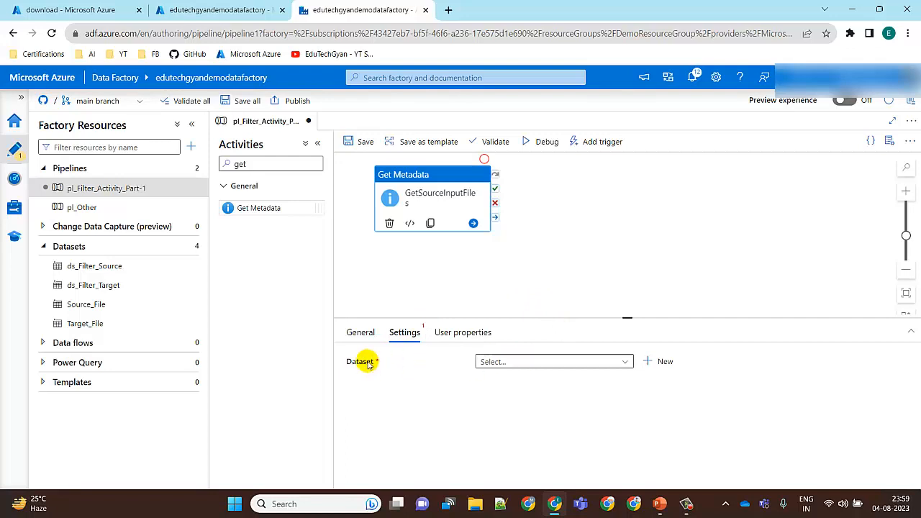
left_click(118, 270)
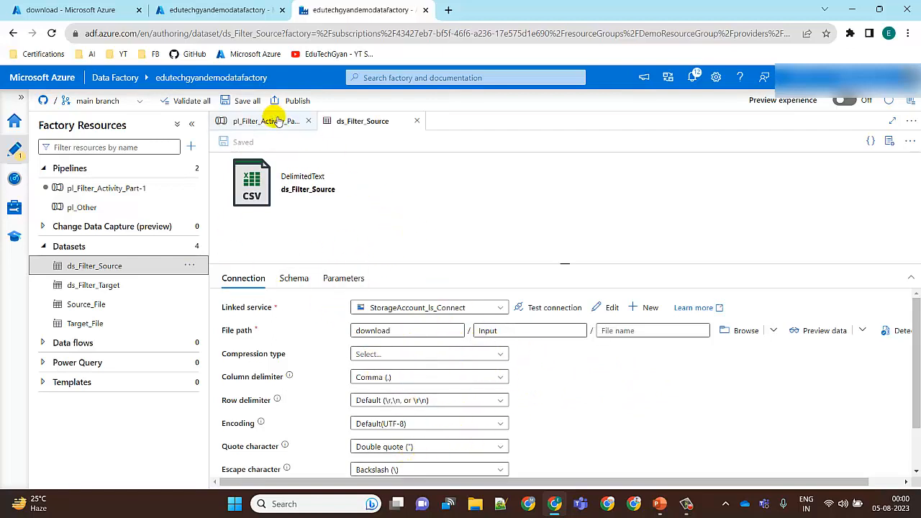
left_click(276, 121)
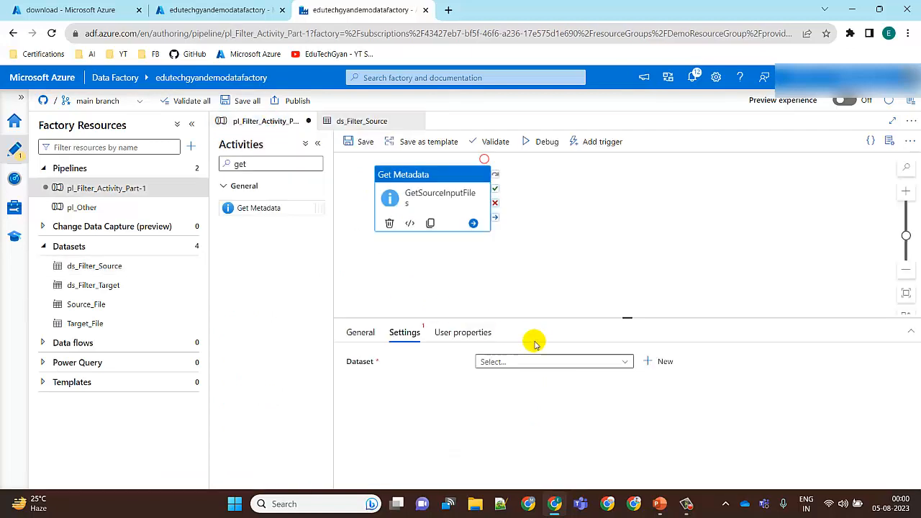
left_click(560, 362)
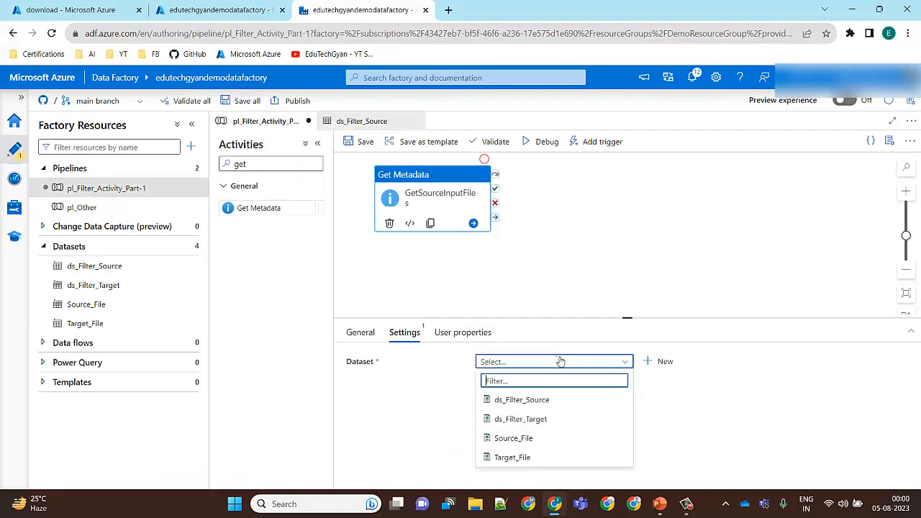
left_click(530, 400)
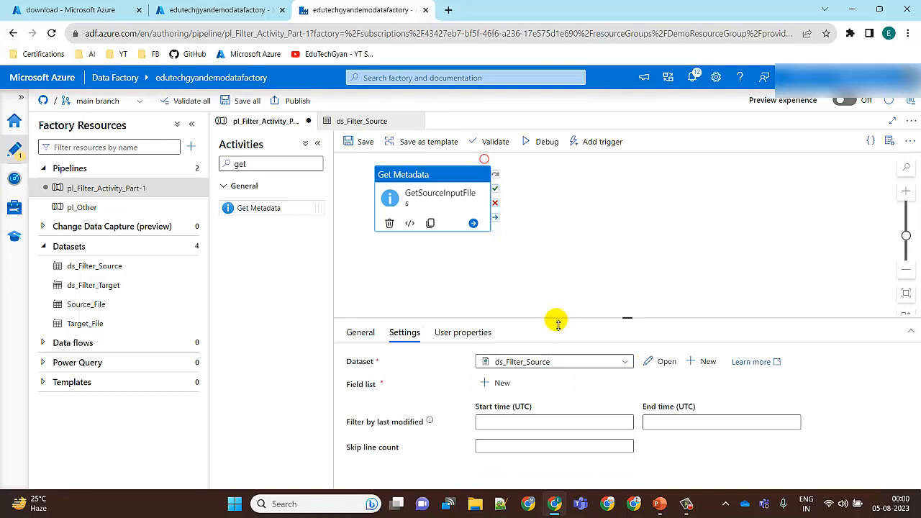
Step: Add a Child items argument to the field list of the GetSourceInputFiles activity
left_click_drag(559, 318, 547, 286)
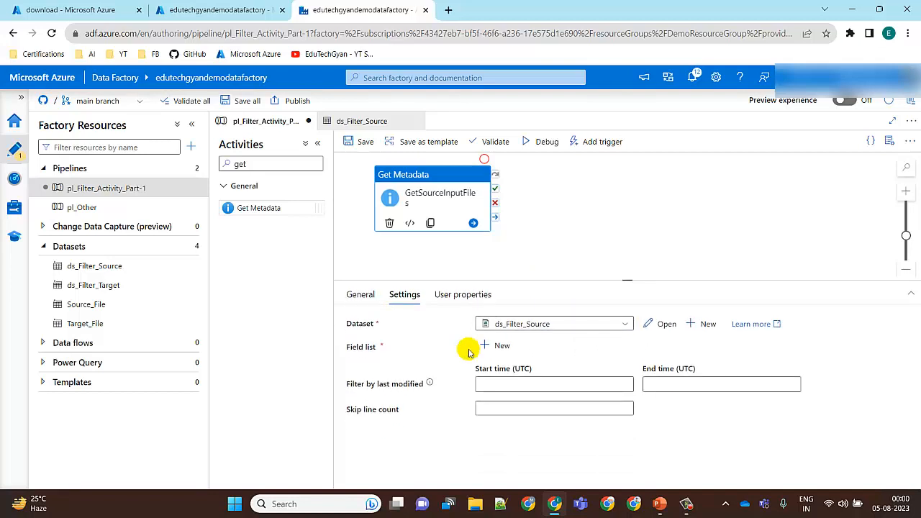
left_click(492, 346)
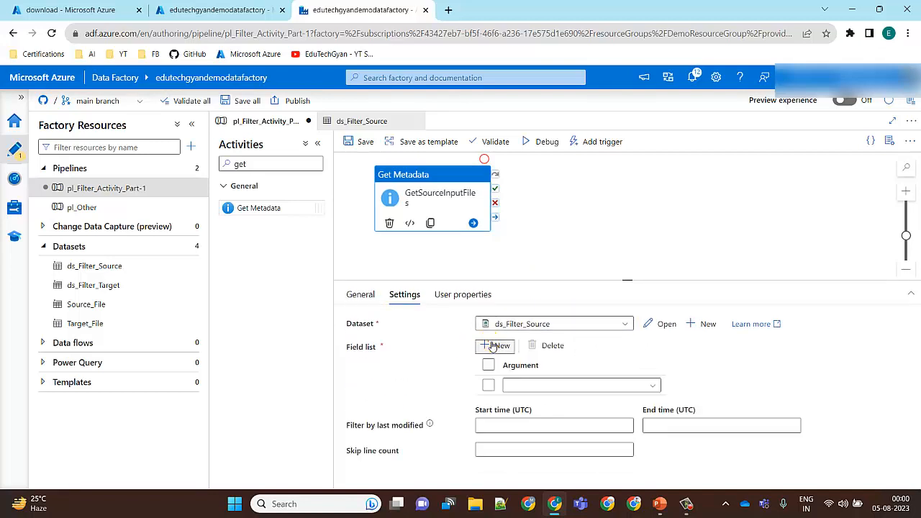
left_click(601, 388)
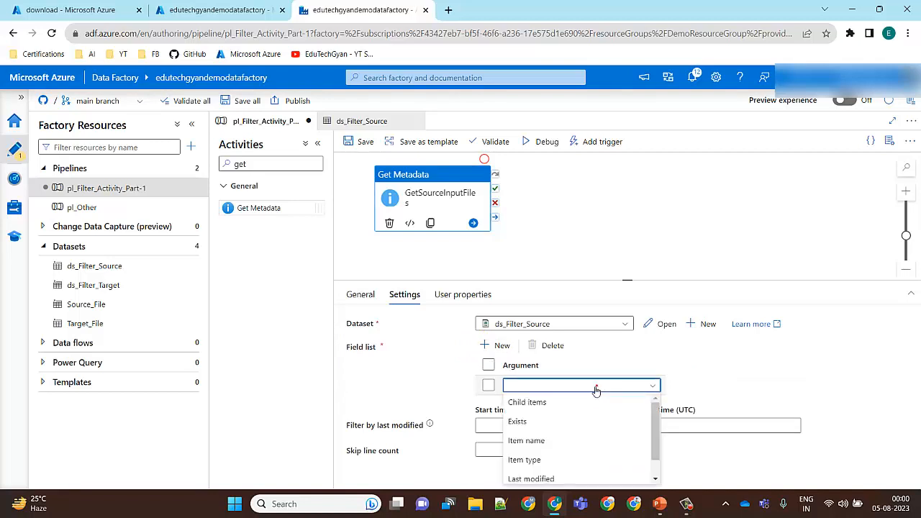
left_click(565, 403)
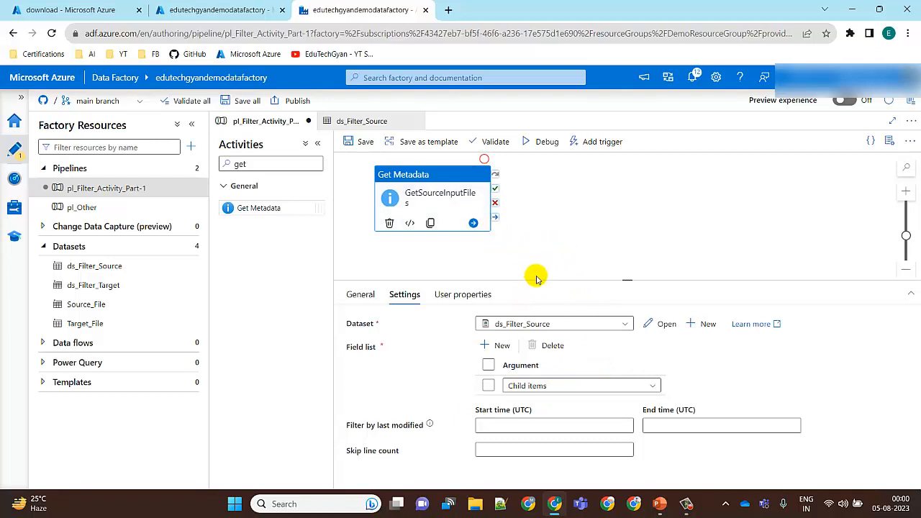
Step: Validate the pl_Filter_Activity_Part-1 pipeline, dismiss the validation output and start a debug run
left_click(530, 248)
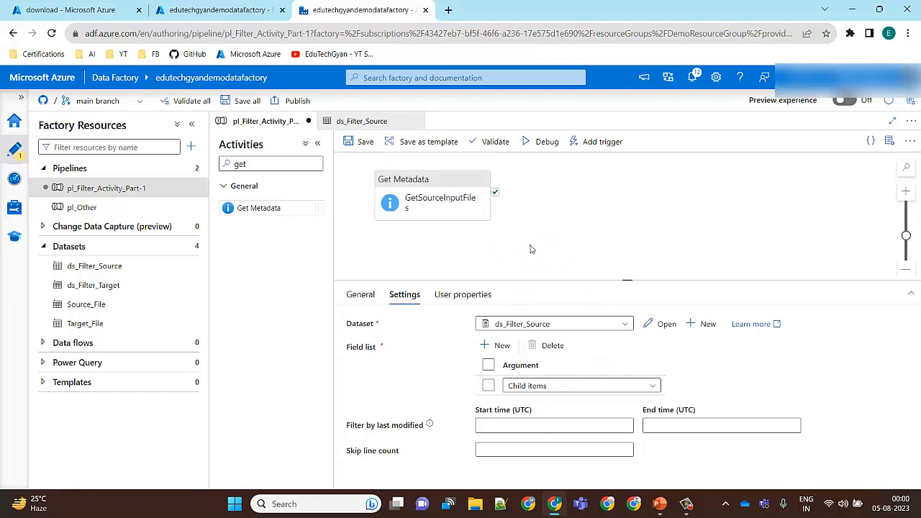
left_click(498, 144)
left_click(498, 144)
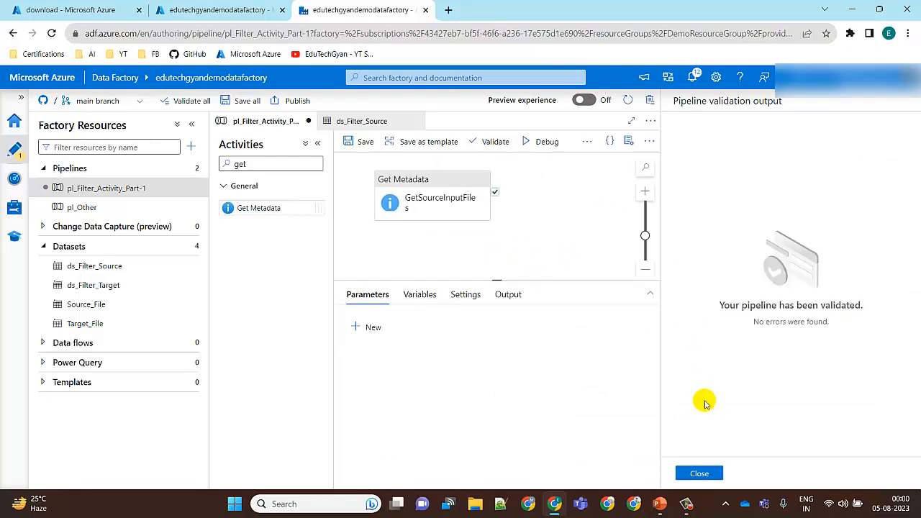
left_click(700, 474)
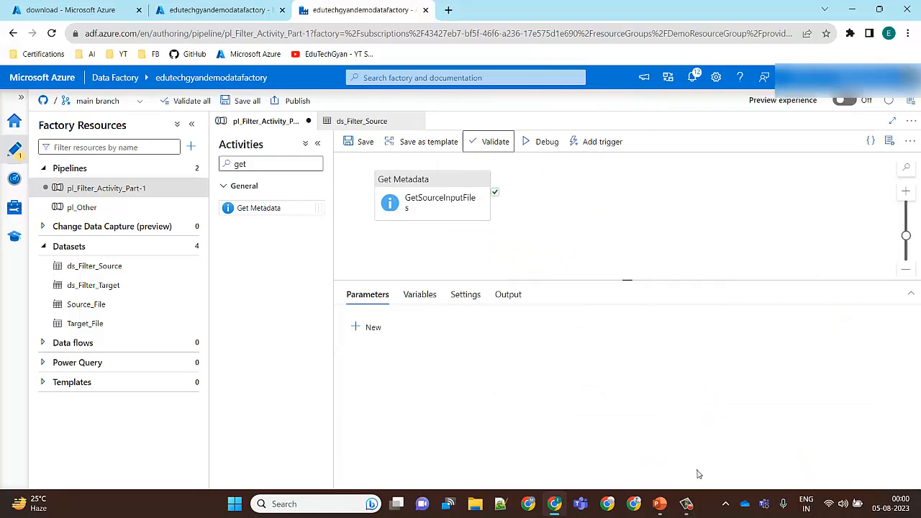
left_click(541, 145)
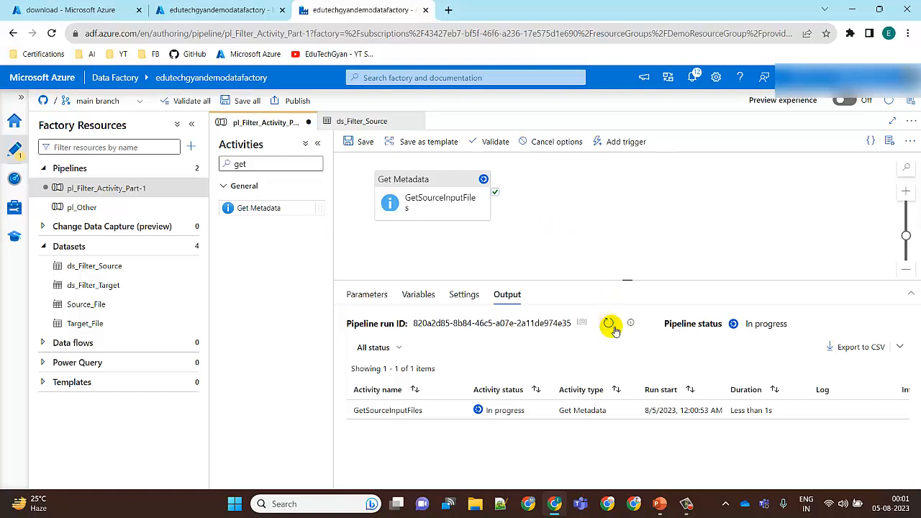
left_click(605, 212)
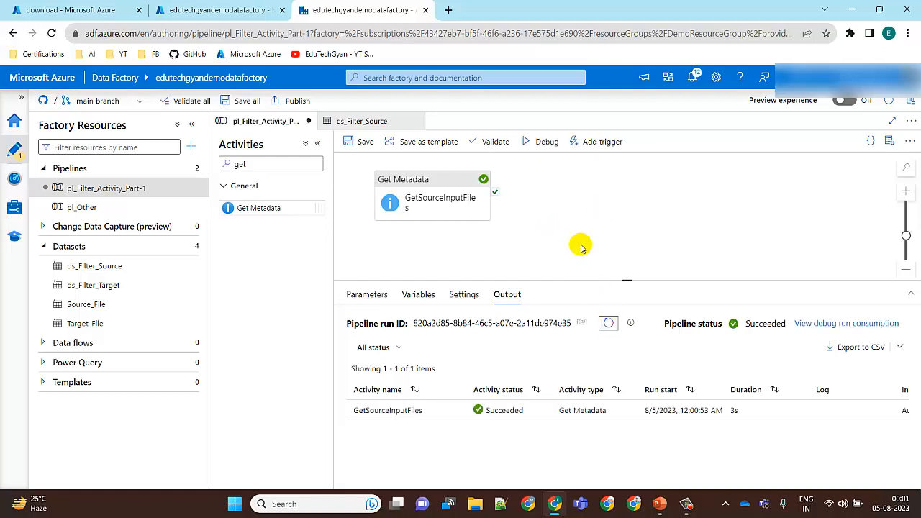
Step: Examine the full-size output of the GetSourceInputFiles run through its list of child items, and close it
left_click(457, 410)
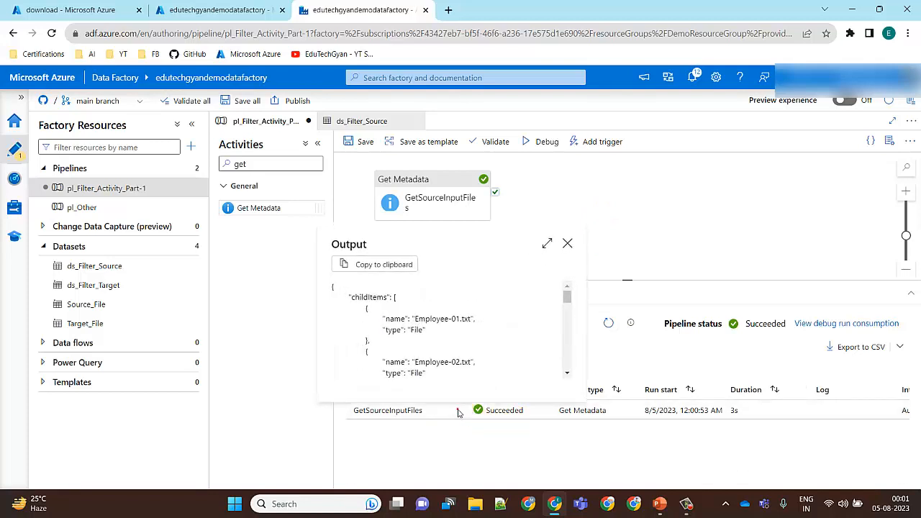
left_click(551, 245)
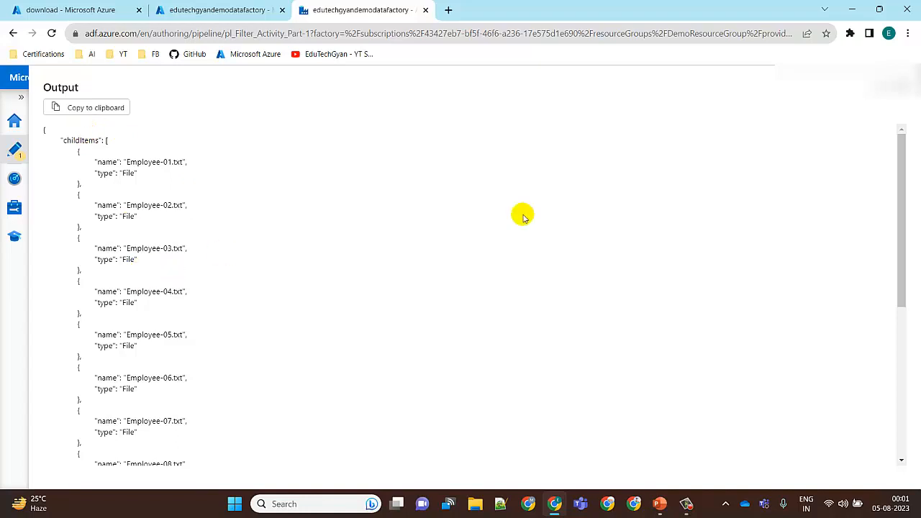
left_click_drag(900, 167, 912, 134)
left_click(902, 88)
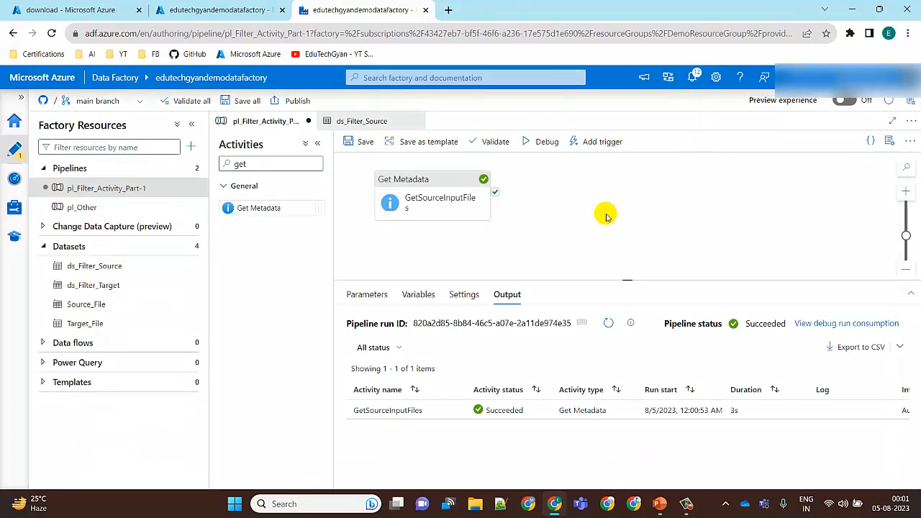
Step: Nudge the GetSourceInputFiles activity slightly sideways on the canvas, deselect it and enlarge the canvas area
left_click(418, 179)
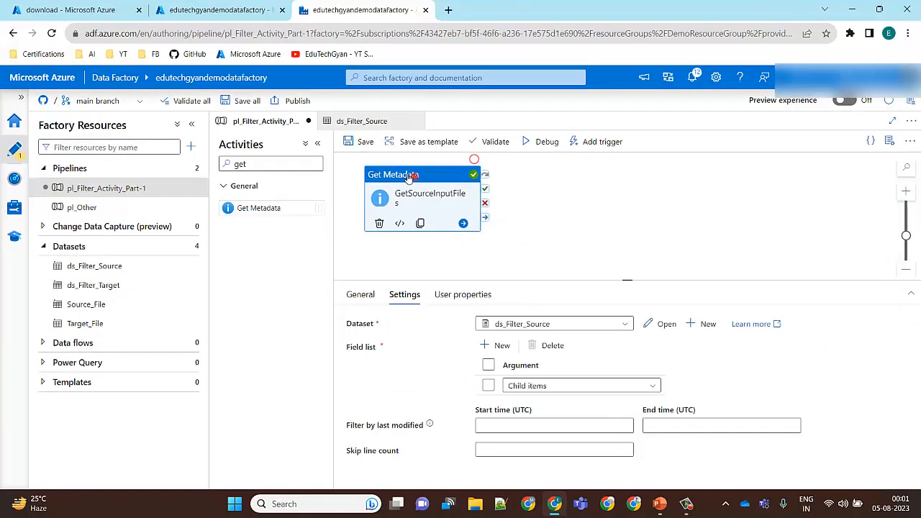
left_click(418, 248)
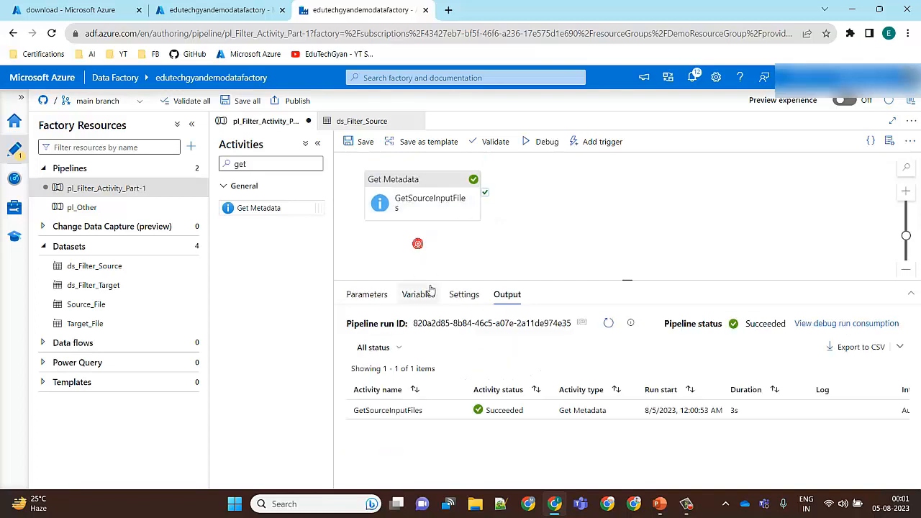
left_click_drag(426, 281, 432, 351)
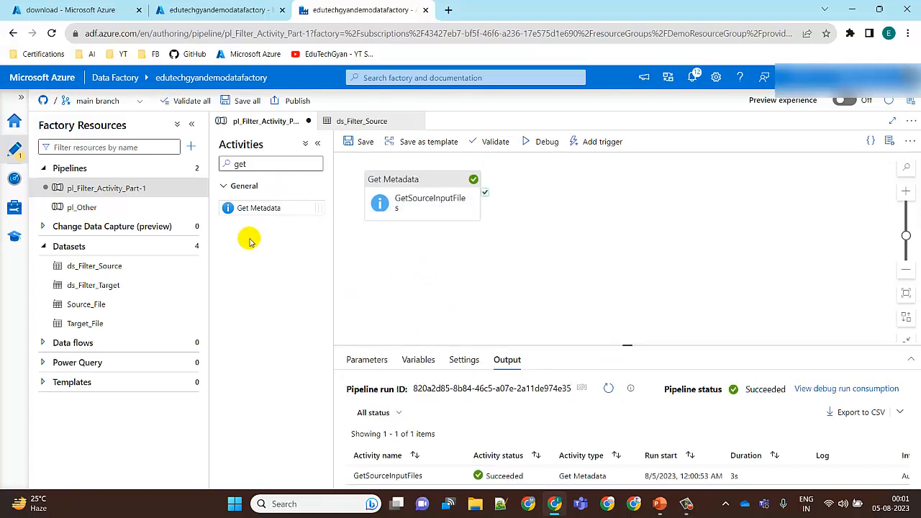
Step: Add a second Get Metadata activity below GetSourceInputFiles and name it GetTargetOutputFiles
left_click_drag(259, 208, 437, 236)
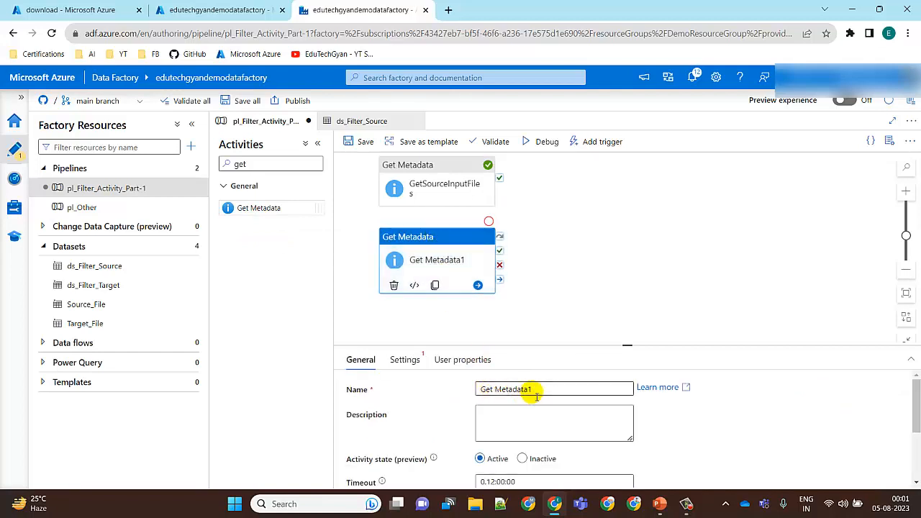
double_click(502, 394)
key("BackSpace")
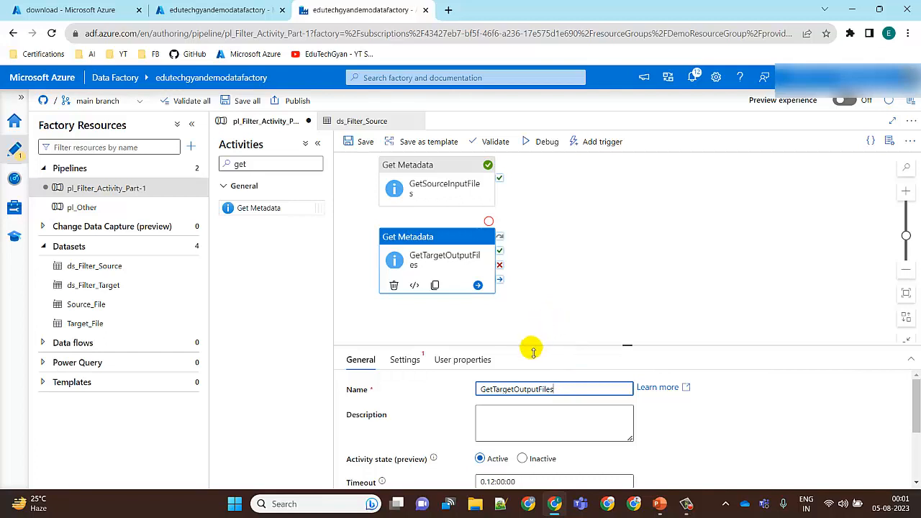
Step: Check the file path of the ds_Filter_Target dataset, and close the ds_Filter_Source and ds_Filter_Target datasets
left_click(410, 359)
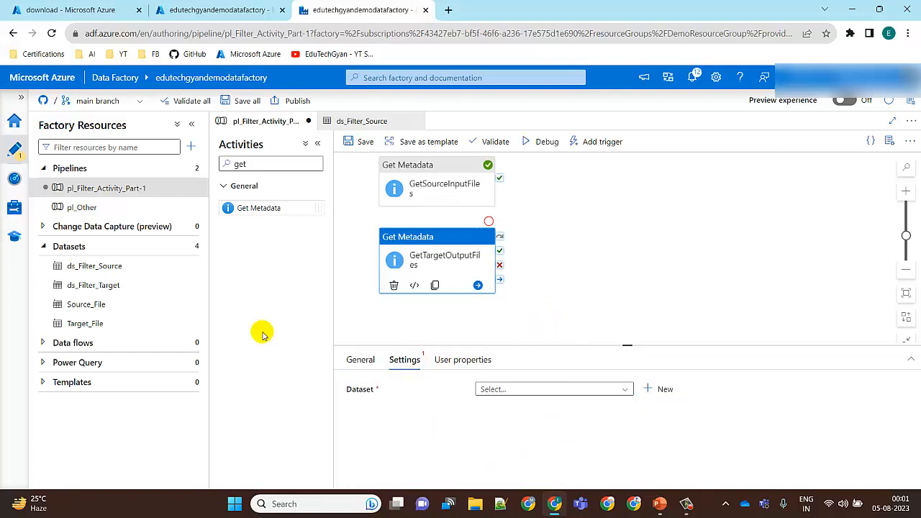
left_click(114, 288)
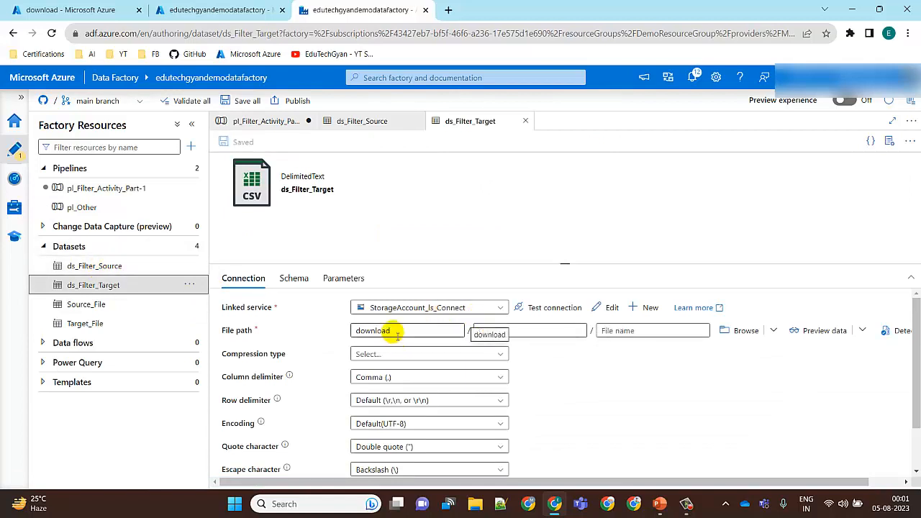
left_click(492, 330)
type("Output")
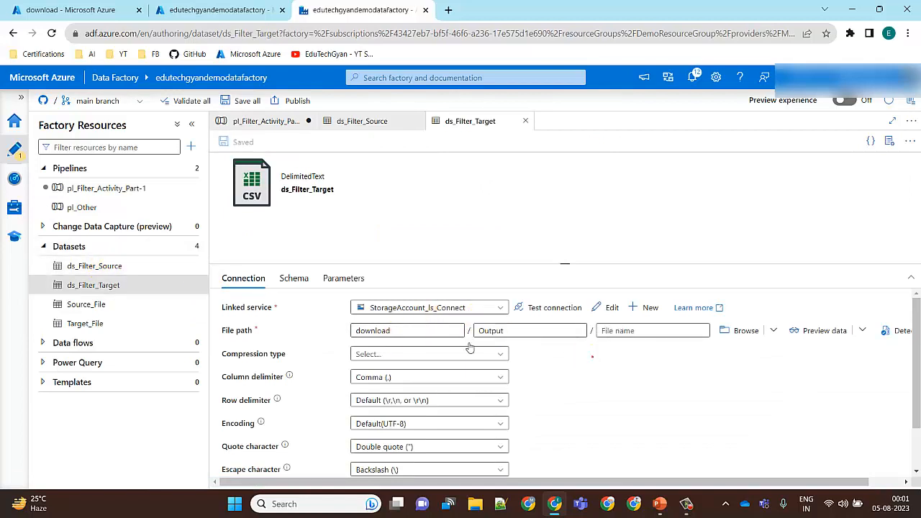
left_click(498, 332)
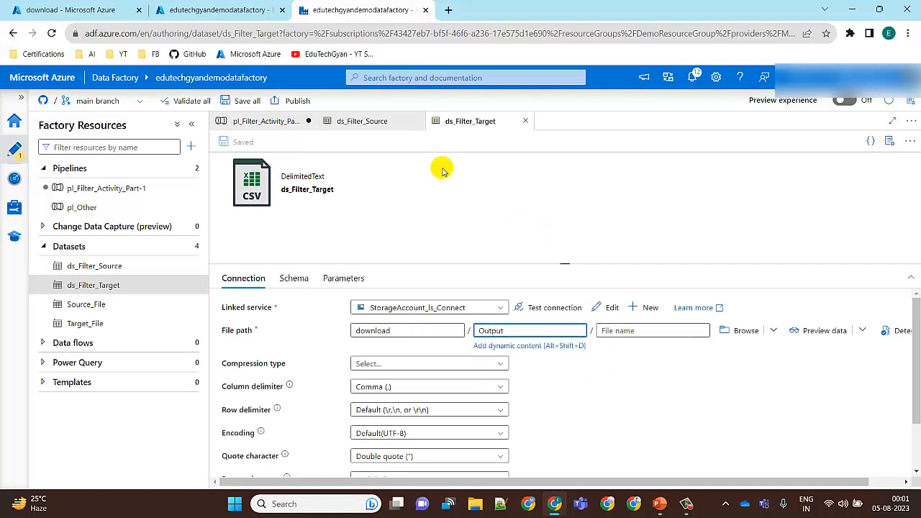
left_click(417, 121)
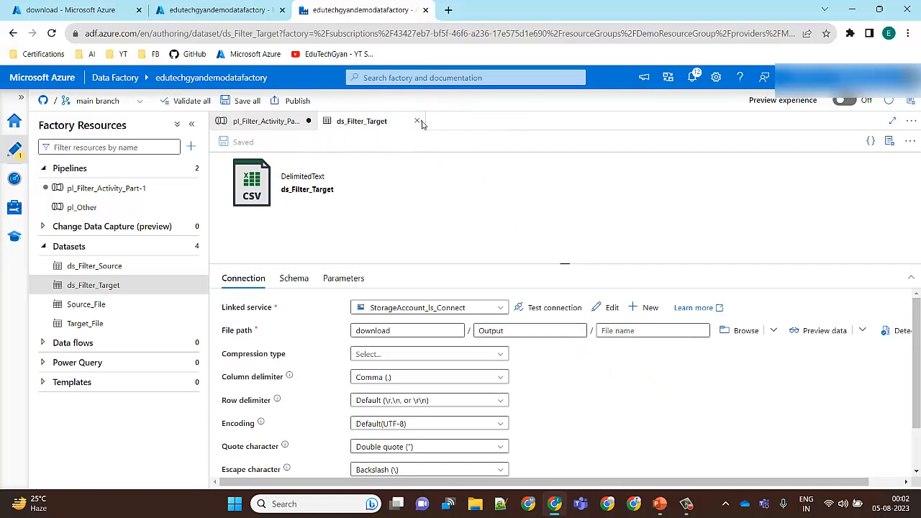
left_click(422, 120)
Step: Set the GetTargetOutputFiles dataset to ds_Filter_Target and add a Child items argument to its field list
left_click(542, 389)
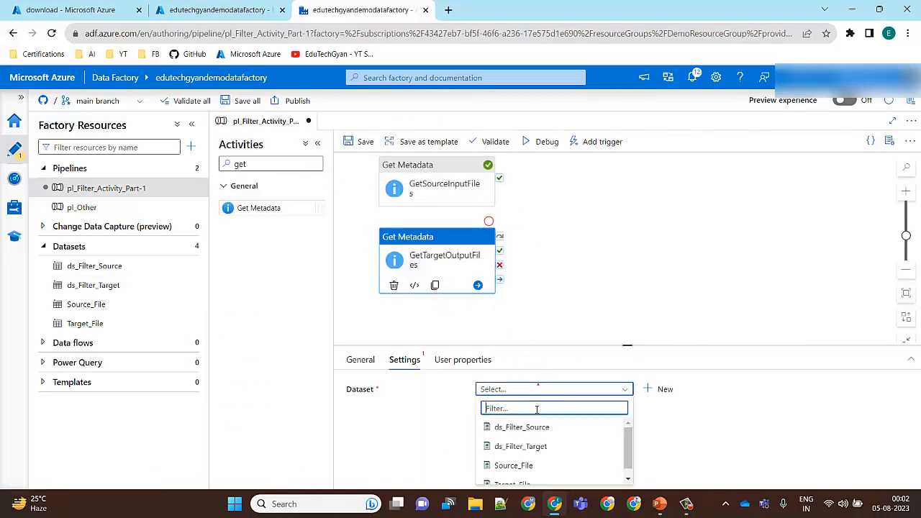
left_click(550, 449)
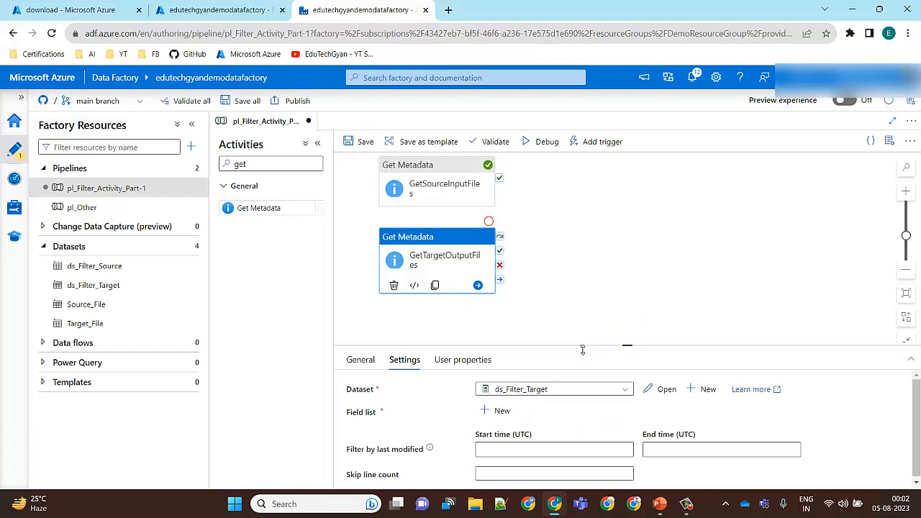
left_click_drag(580, 348, 572, 312)
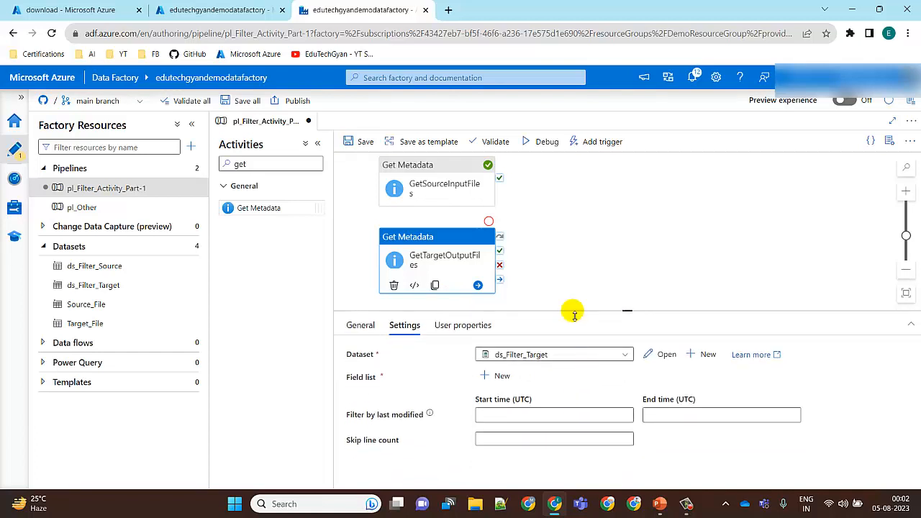
left_click(493, 376)
left_click(560, 416)
left_click(559, 432)
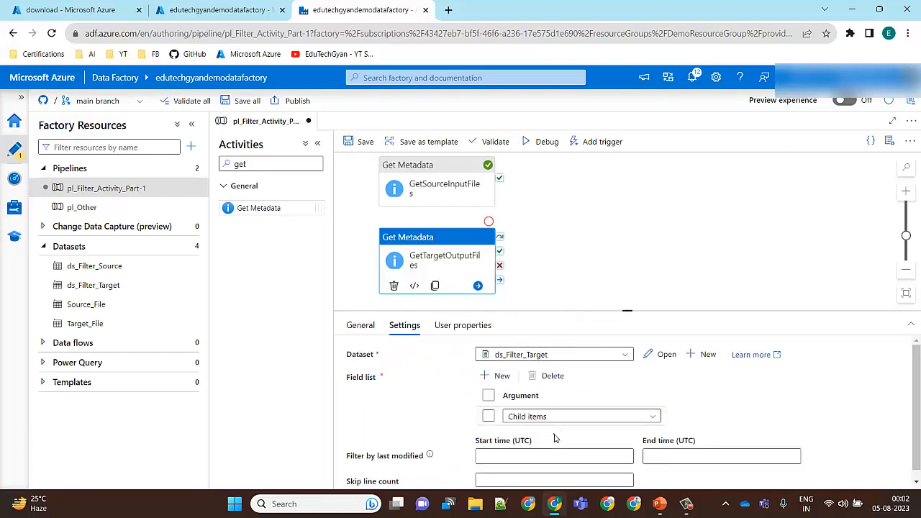
left_click_drag(588, 313, 594, 353)
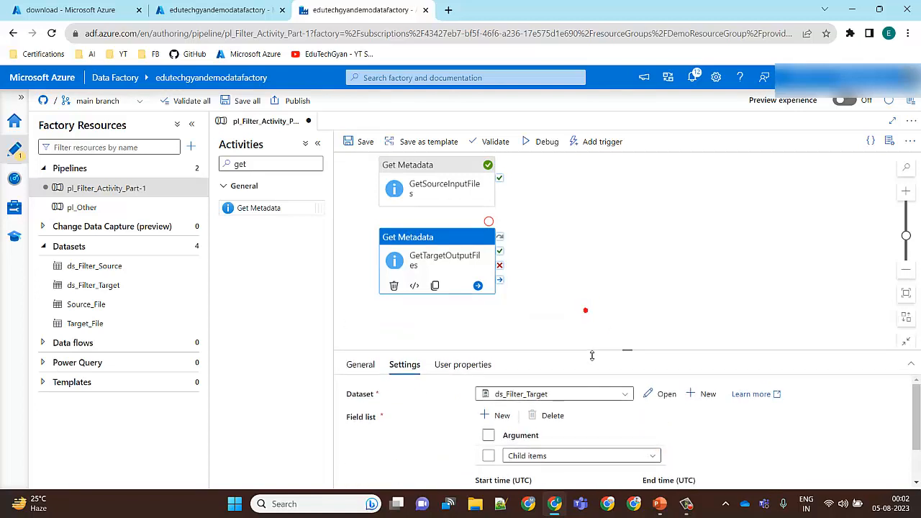
Step: Start a debug run of the pipeline with both Get Metadata activities and refresh its run status
left_click(548, 253)
left_click(541, 141)
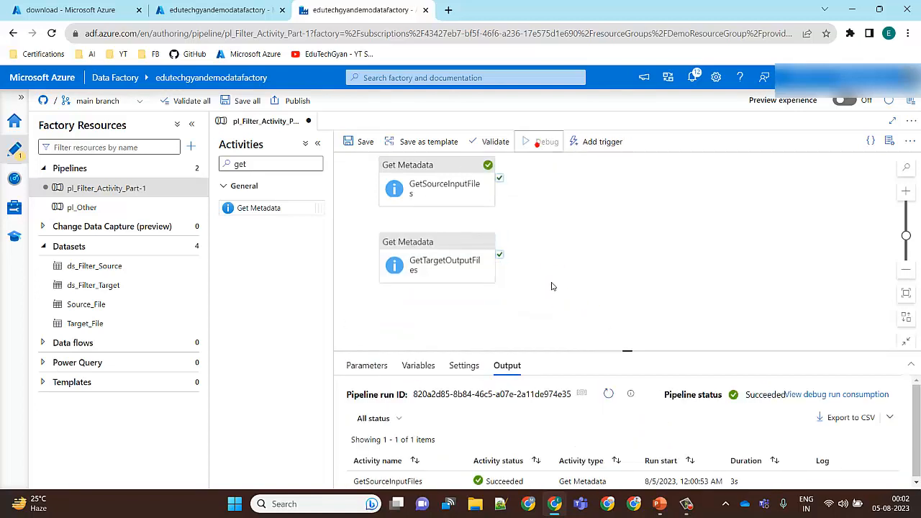
left_click_drag(526, 352, 515, 292)
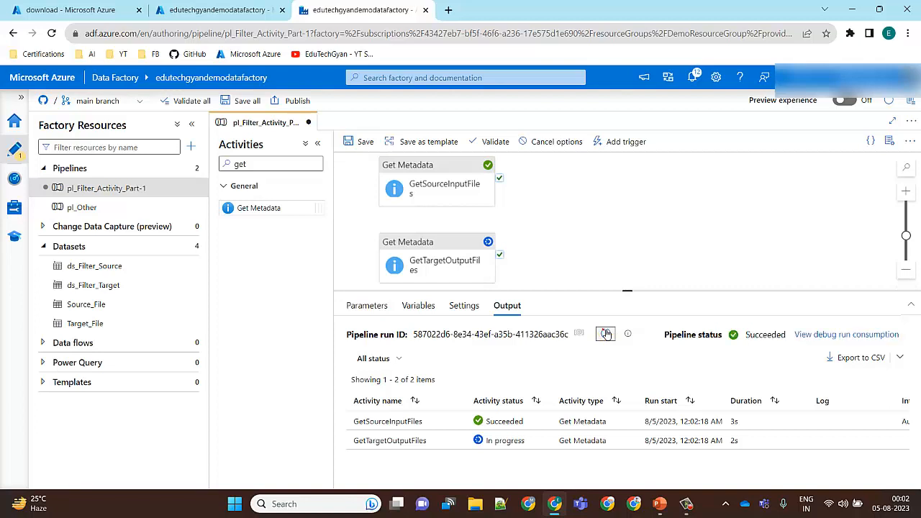
left_click(606, 334)
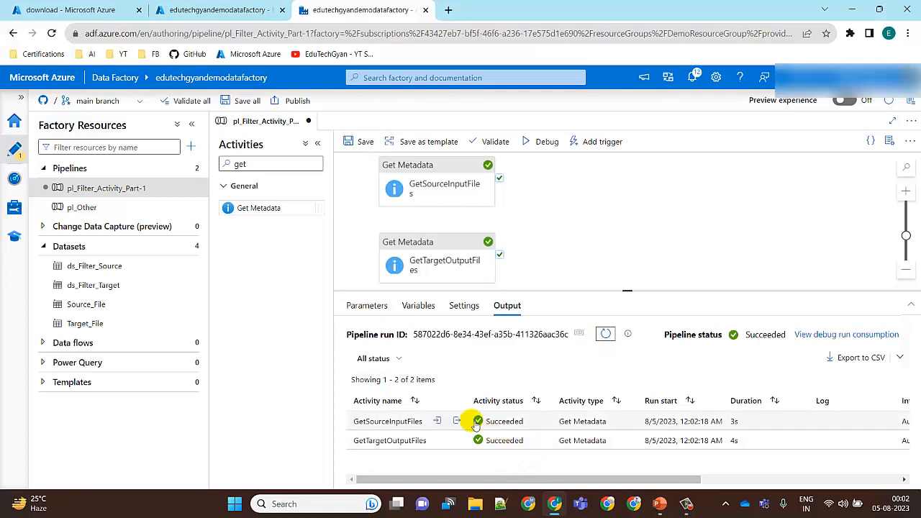
Step: Examine the child items in the outputs of the GetSourceInputFiles and GetTargetOutputFiles runs, closing each output
left_click(458, 421)
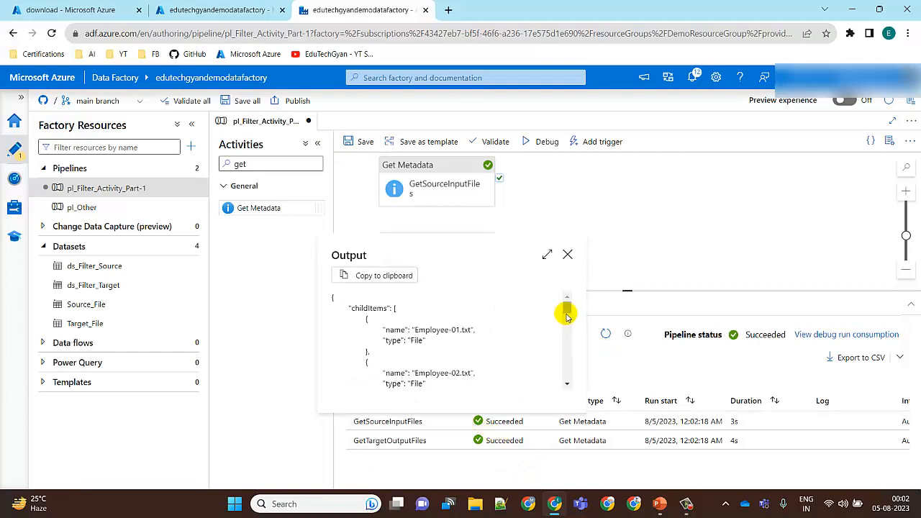
left_click(567, 315)
left_click_drag(566, 314, 566, 351)
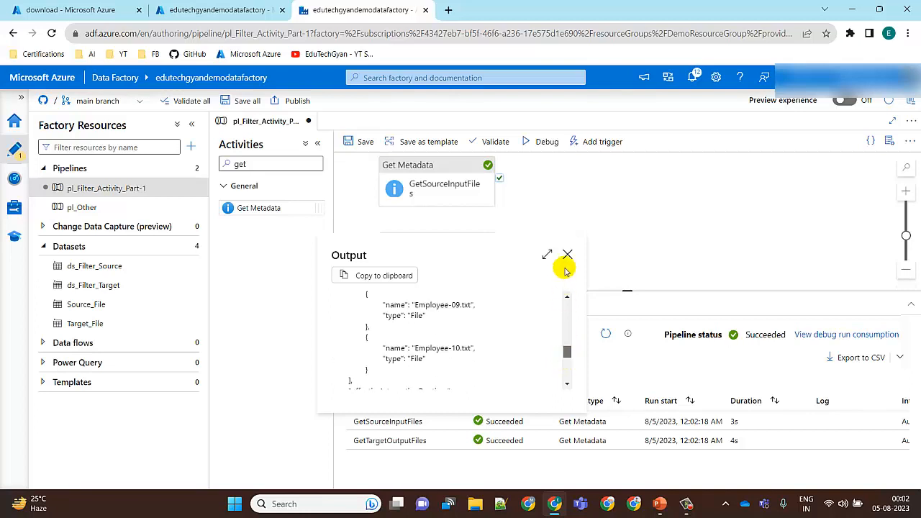
left_click(568, 256)
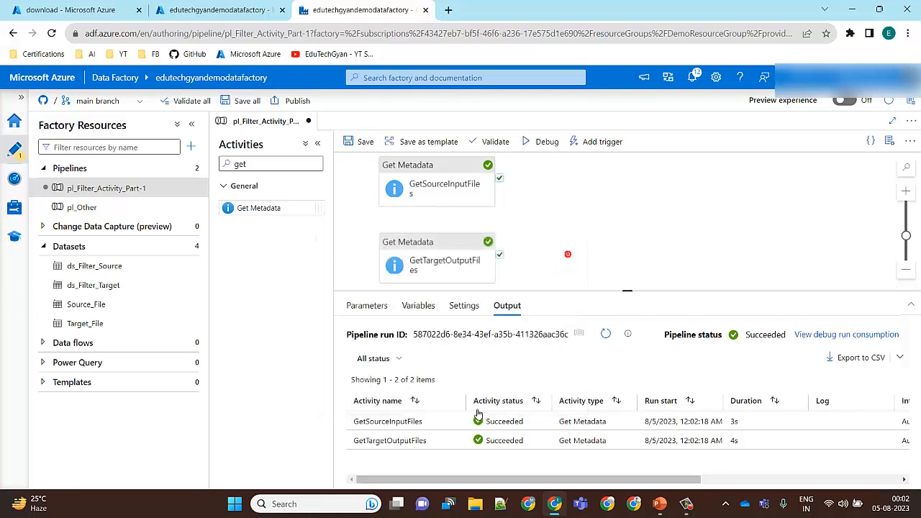
left_click(457, 440)
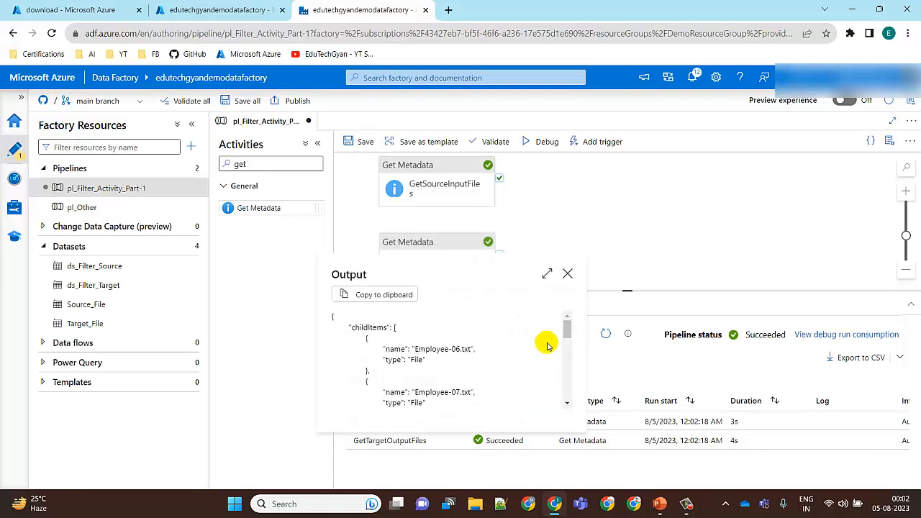
mouse_move(568, 329)
left_mouse_down()
mouse_move(567, 354)
mouse_move(567, 335)
left_mouse_up()
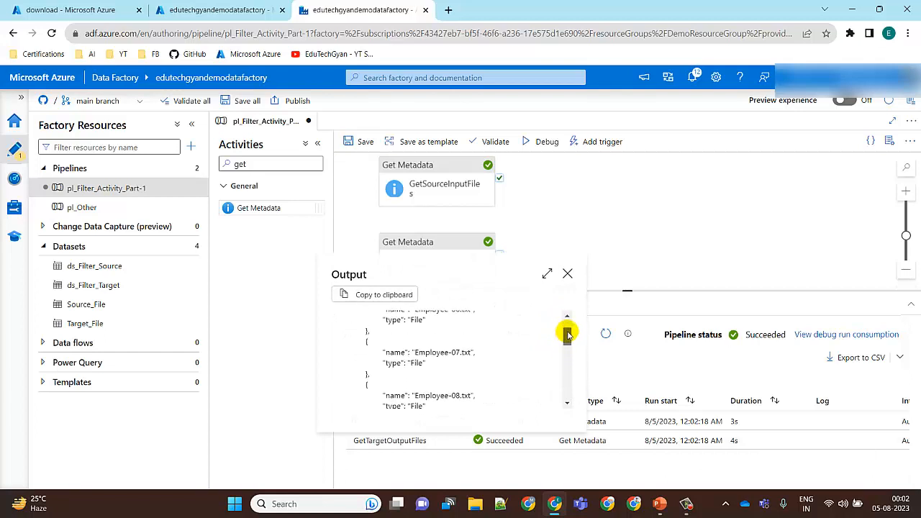
left_click(568, 274)
Step: Search the activities for "fil" and place a Filter activity on the canvas beside the two Get Metadata activities
left_click(288, 167)
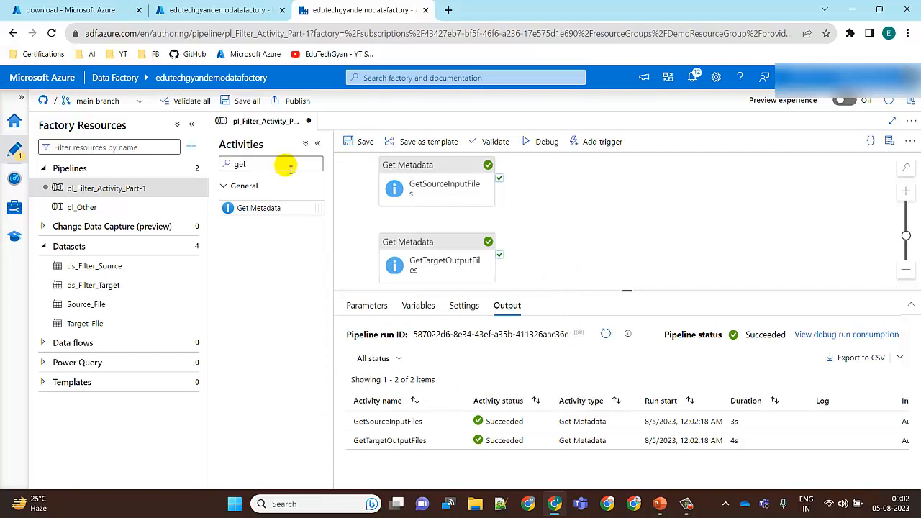
key("BackSpace")
key("BackSpace")
key("BackSpace")
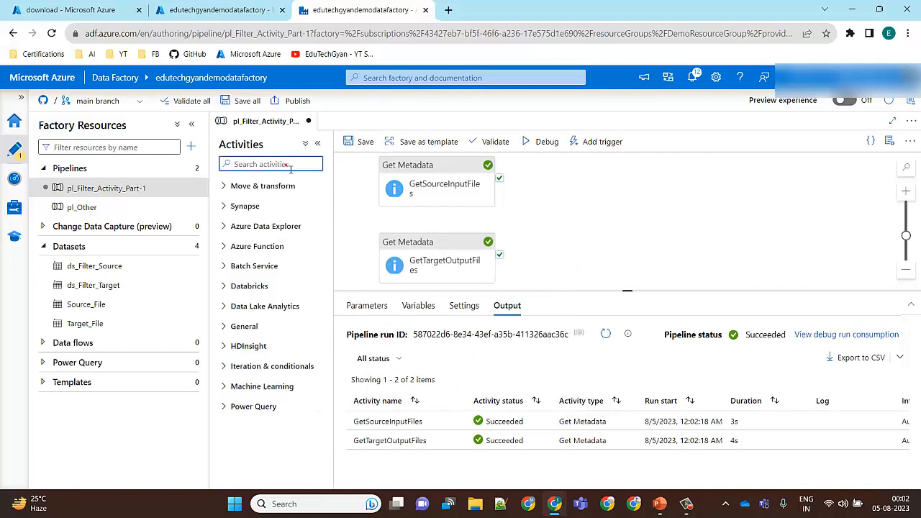
type("fil")
left_click_drag(262, 210, 570, 204)
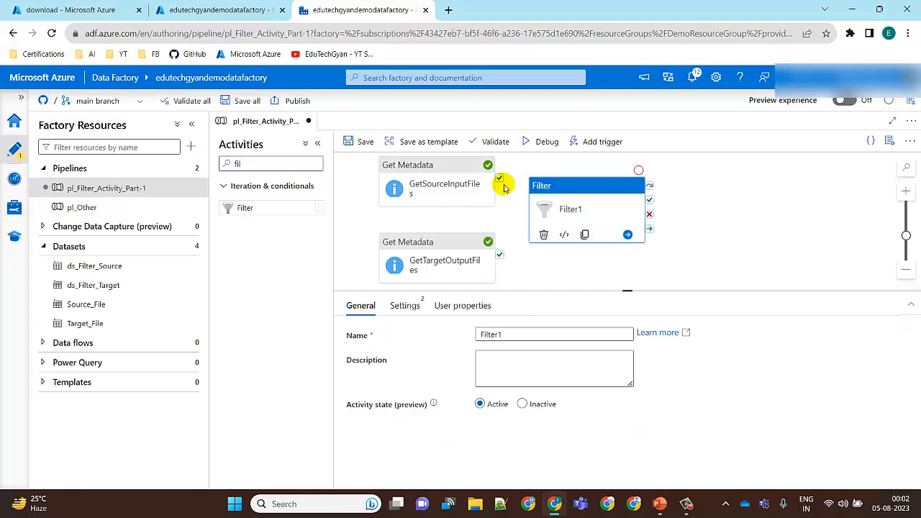
Step: Connect the success outputs of both Get Metadata activities to the Filter activity and rename it FilterResultSet
left_click_drag(499, 178, 563, 216)
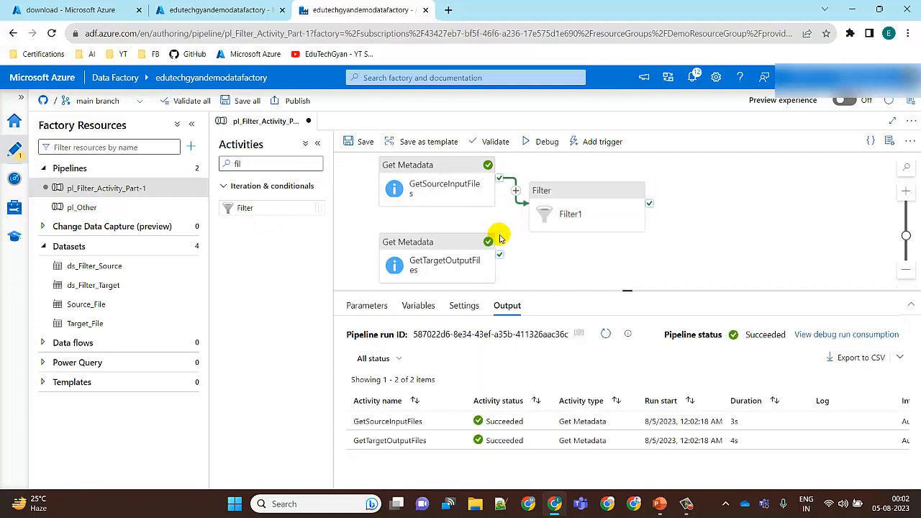
left_click_drag(501, 257, 592, 214)
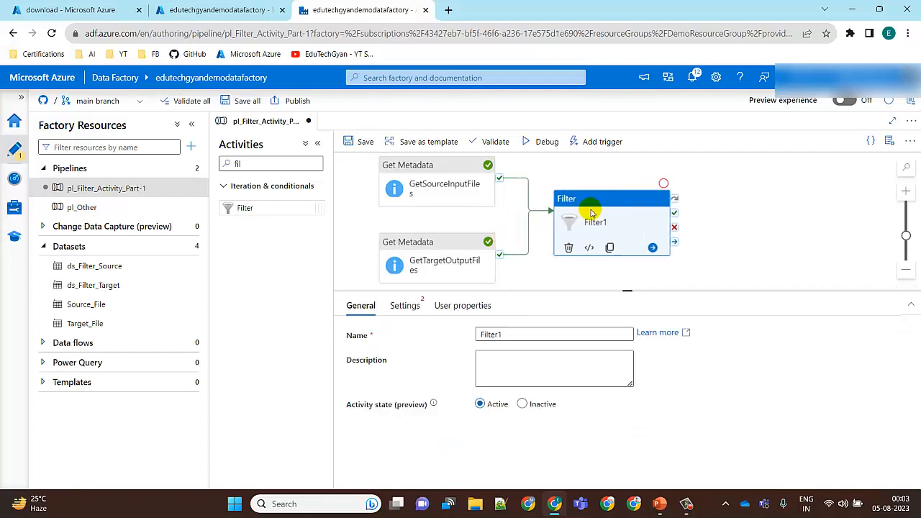
left_click(508, 335)
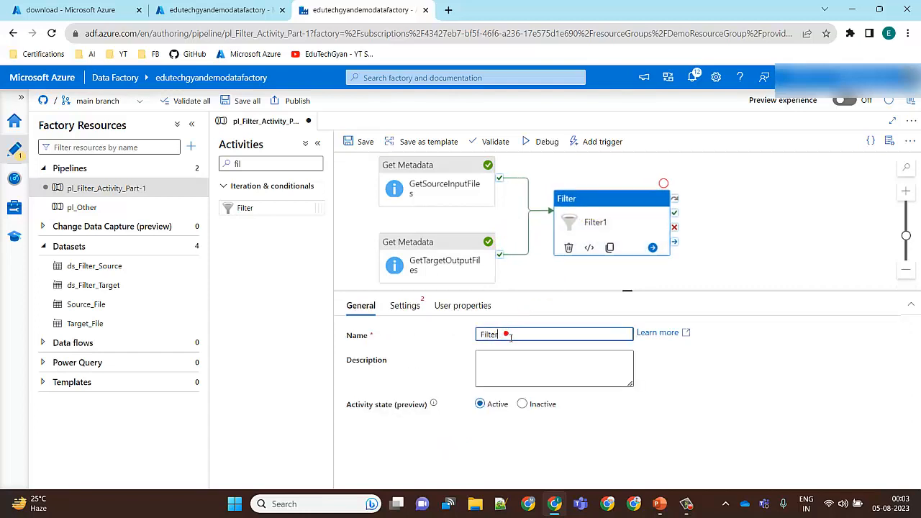
type("ResultSet")
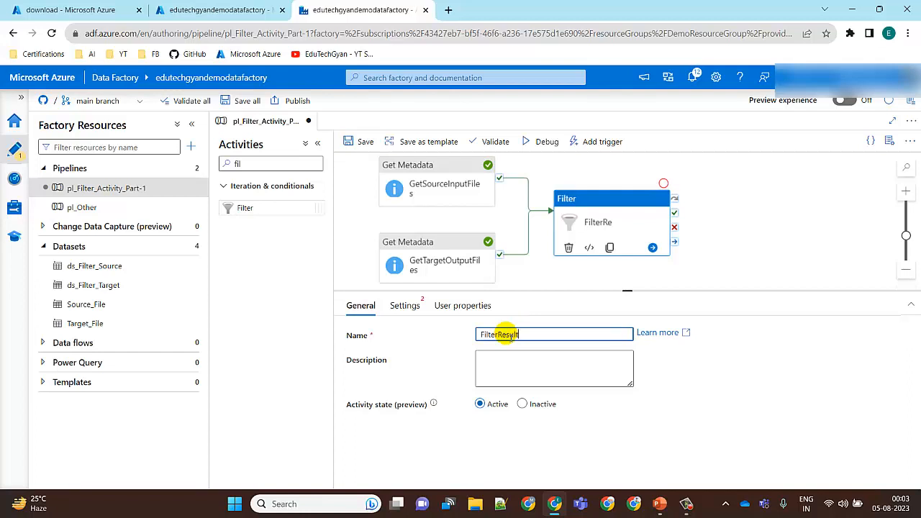
left_click(405, 306)
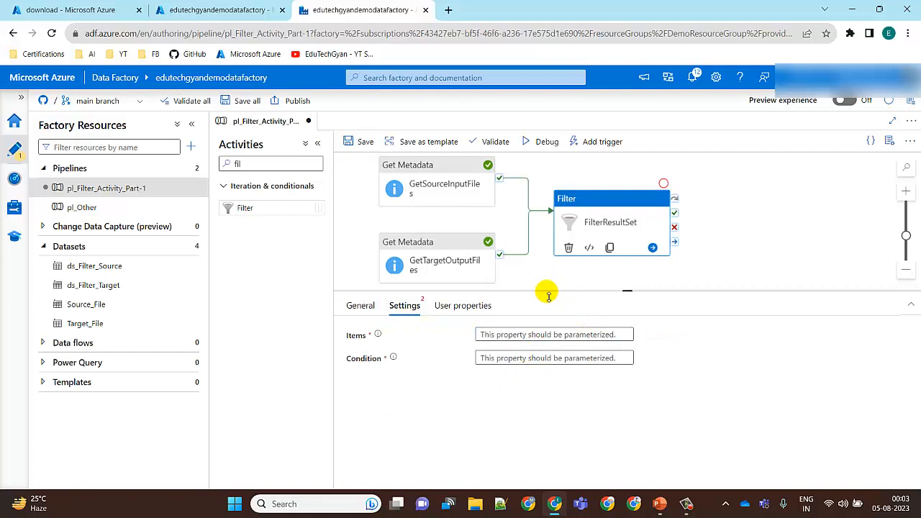
left_click_drag(549, 295, 549, 306)
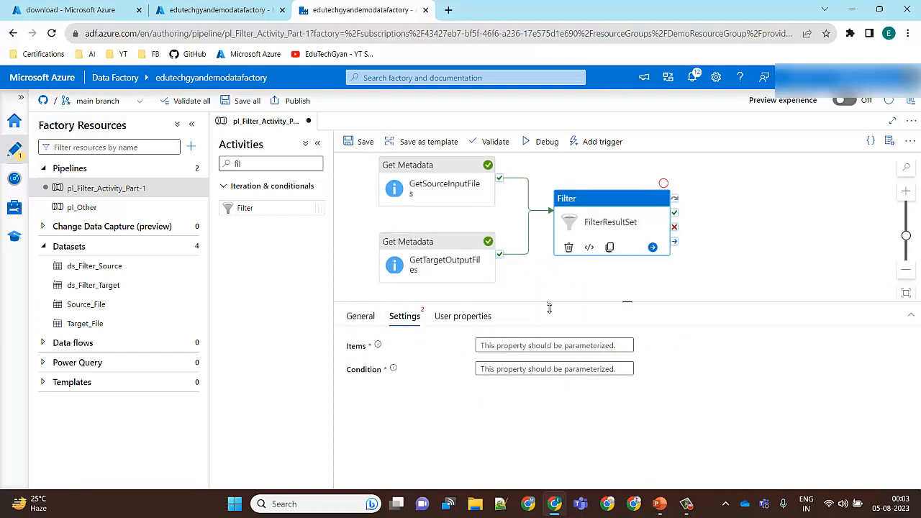
left_click(454, 189)
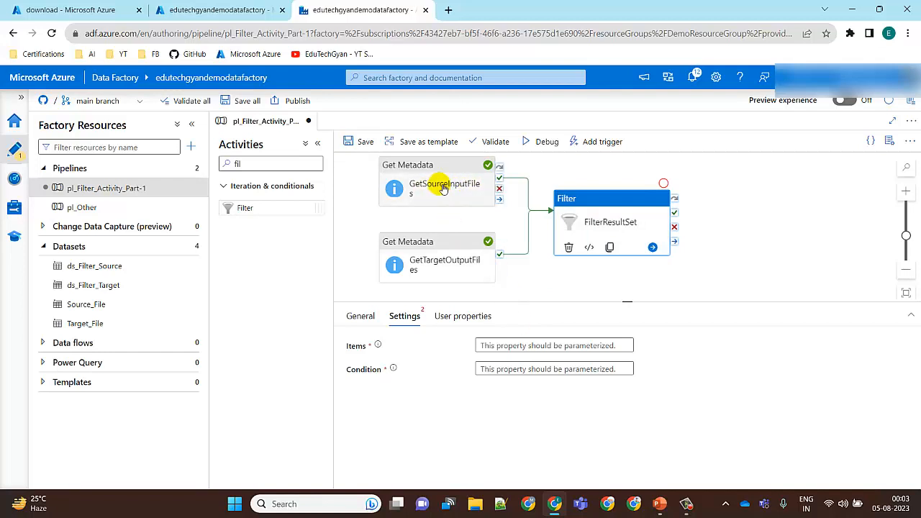
left_click(523, 347)
left_click(523, 360)
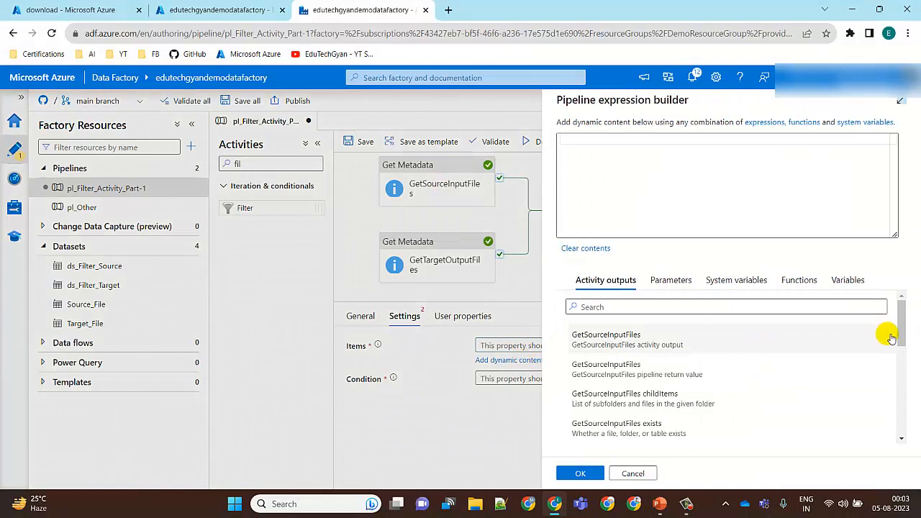
left_click(661, 394)
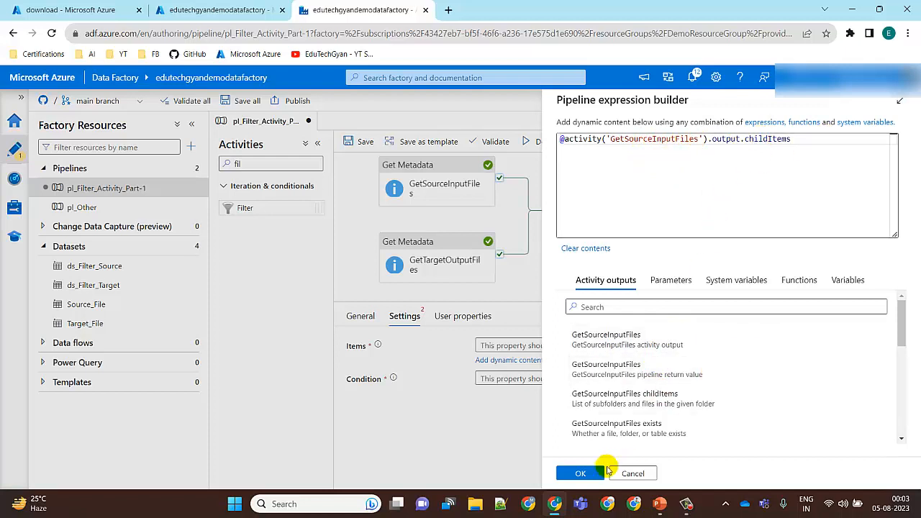
left_click(581, 473)
Step: Start a dynamic expression for the Condition of FilterResultSet with the contains(any, any) function
left_click(545, 371)
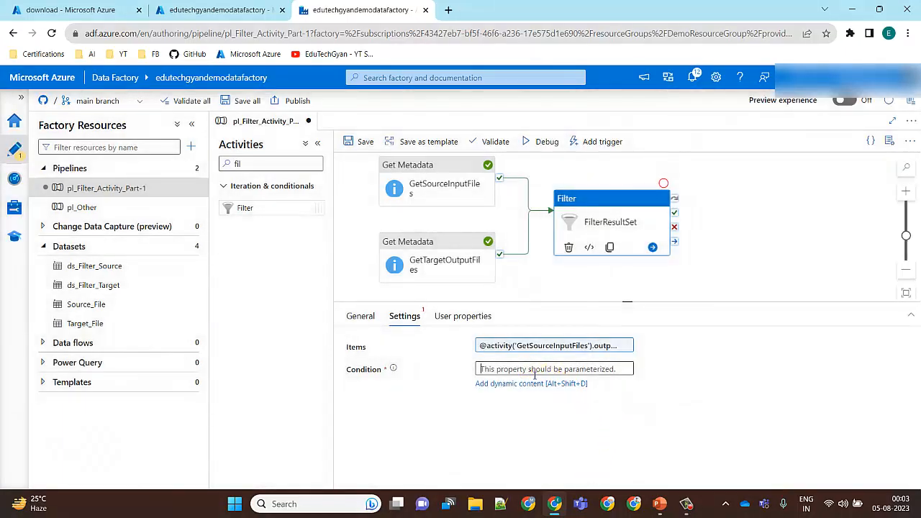
left_click(491, 385)
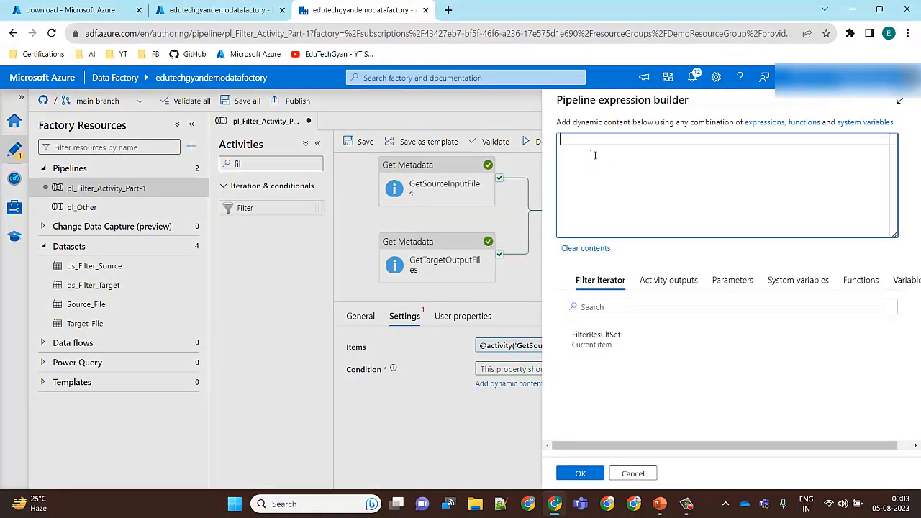
type("@")
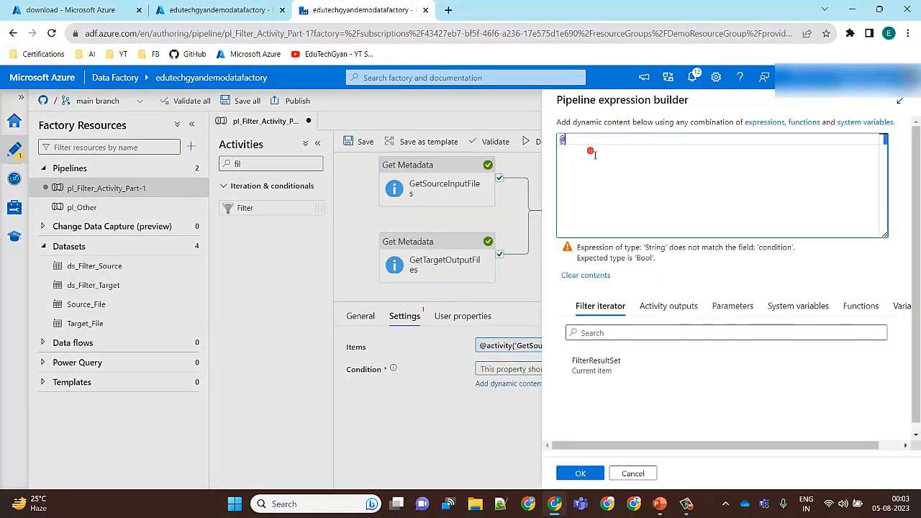
type("con")
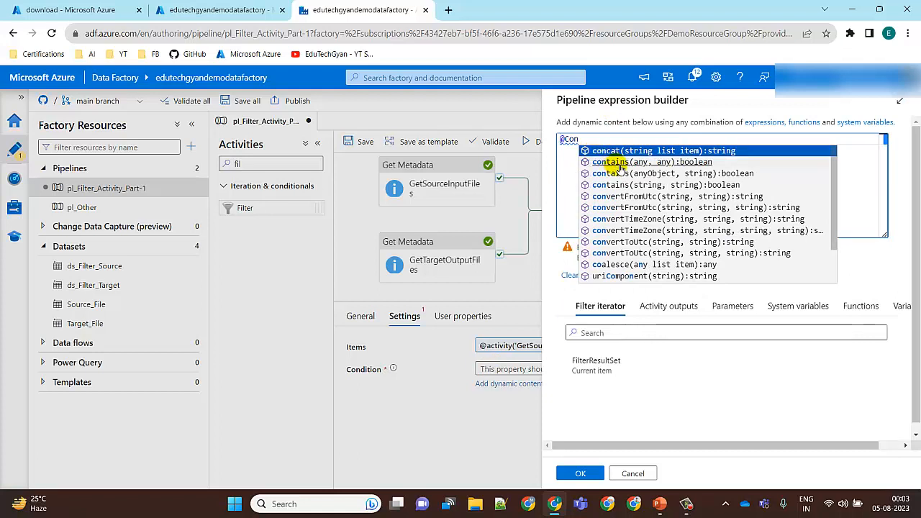
left_click(621, 169)
left_click(608, 140)
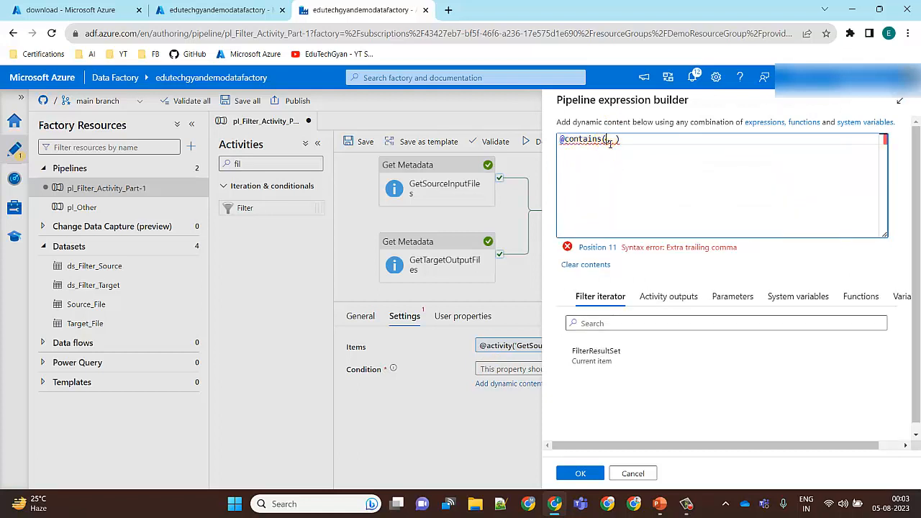
Step: Search the activity outputs for "tar" and insert GetTargetOutputFiles childItems as the first argument of contains
left_click(675, 296)
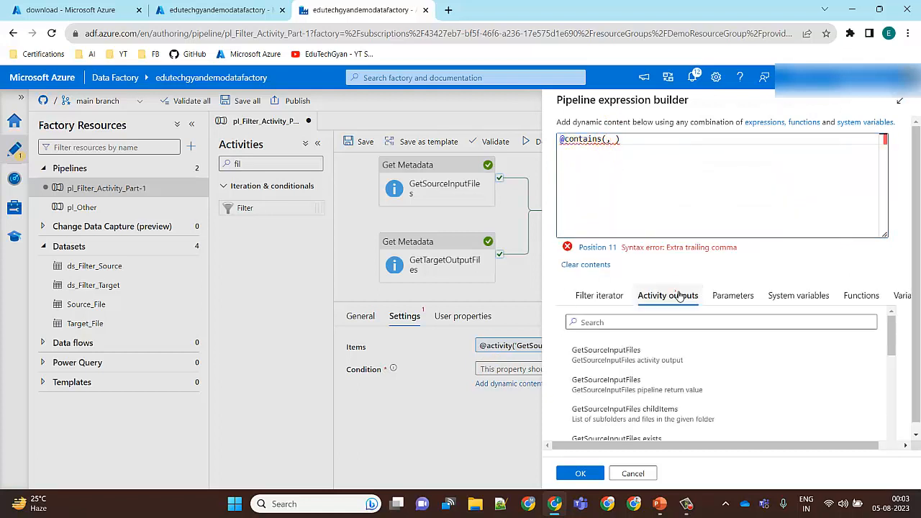
left_click_drag(895, 339, 892, 406)
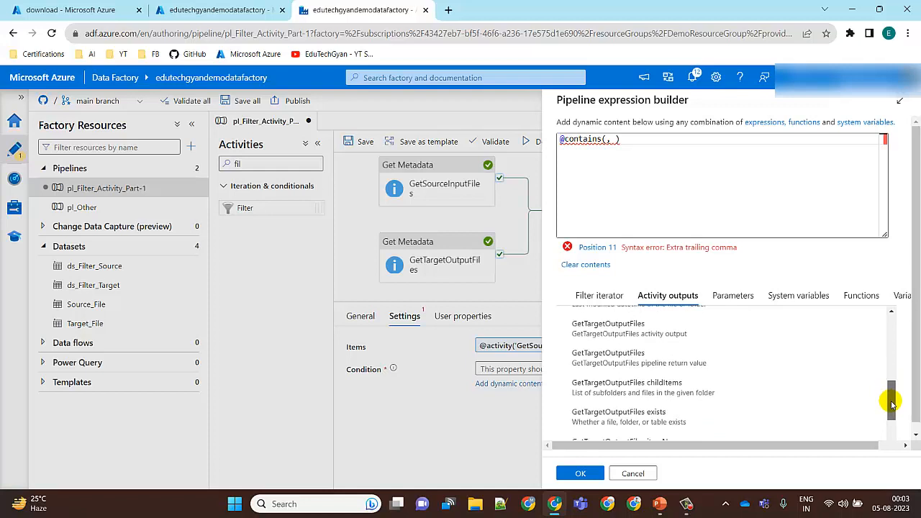
left_click_drag(893, 405, 892, 435)
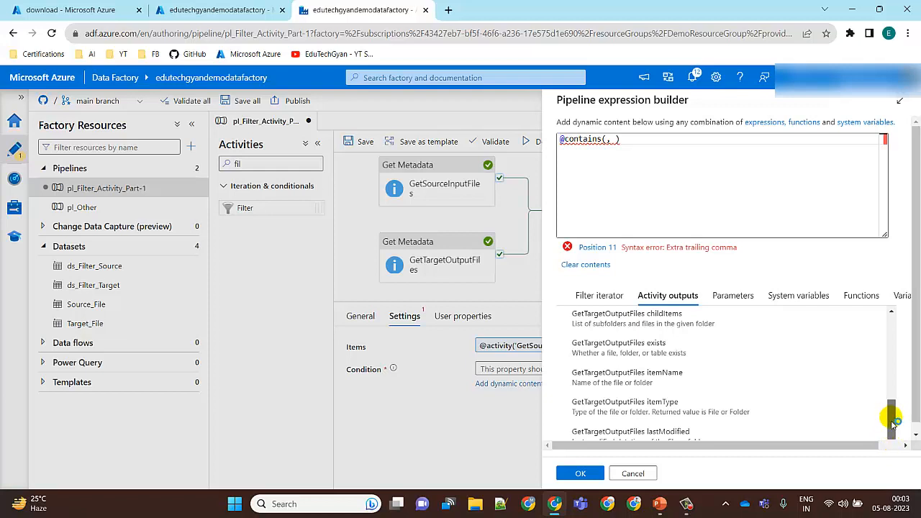
left_click_drag(892, 423, 890, 346)
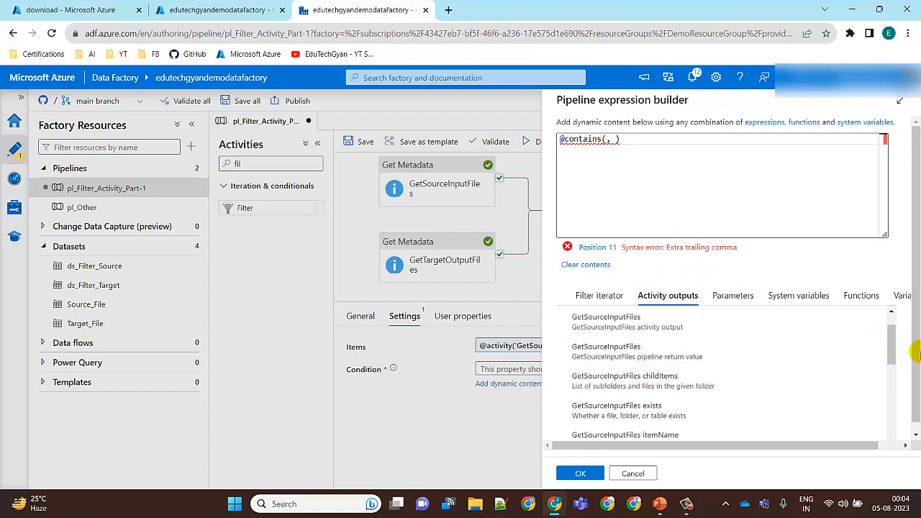
left_click_drag(893, 347, 889, 331)
left_click(653, 323)
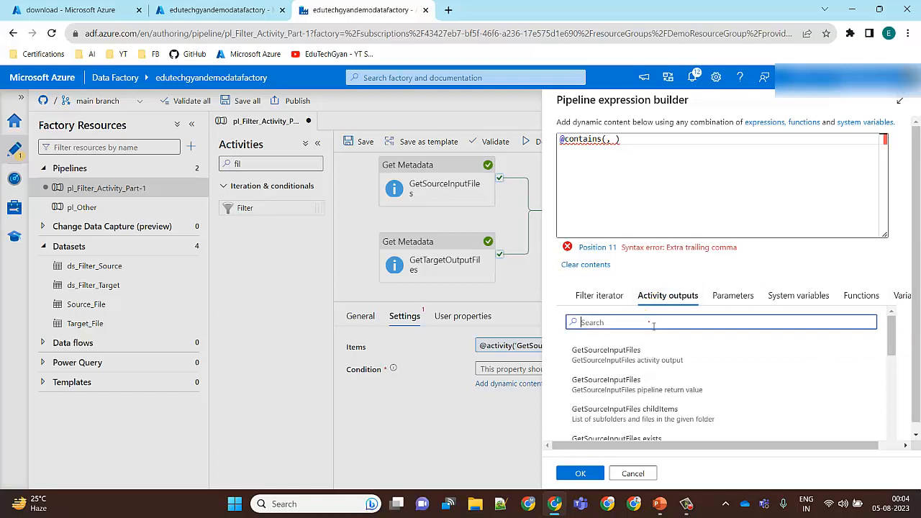
type("tar")
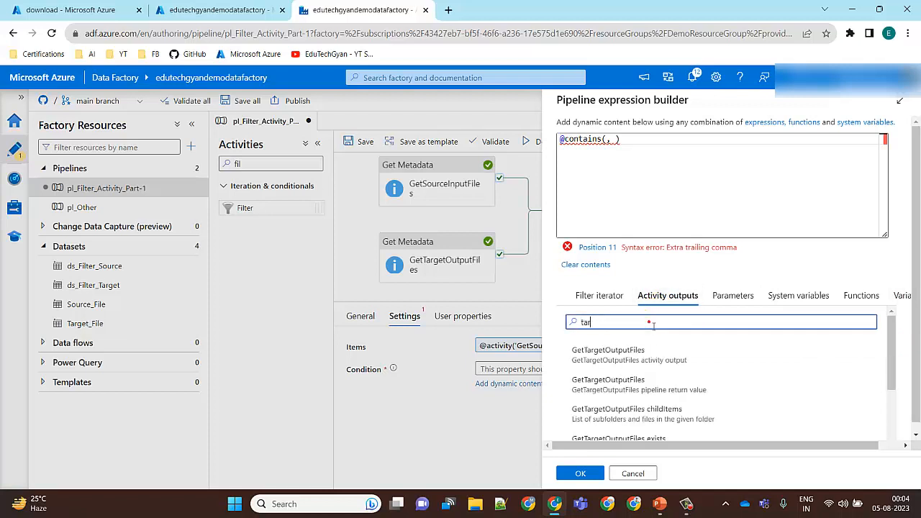
left_click(649, 409)
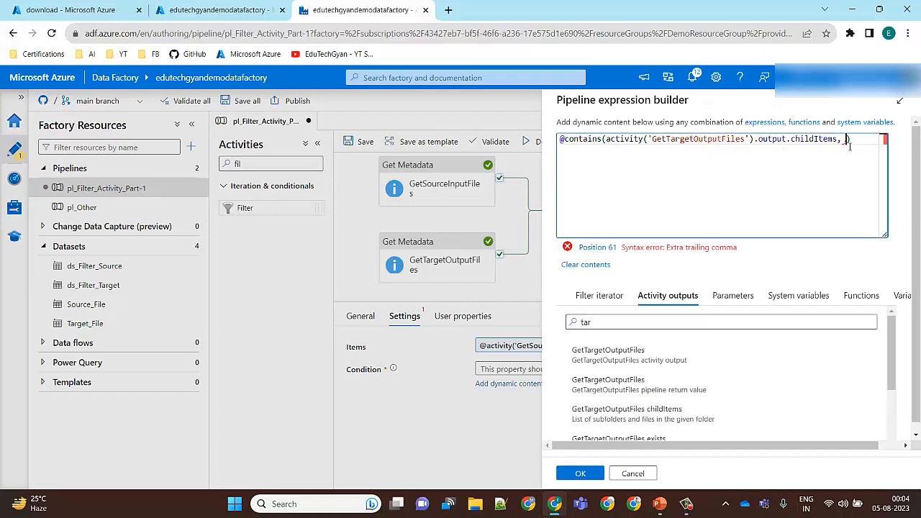
Step: Add item() on a new line as the second argument of the contains function
key("Return")
left_click(863, 195)
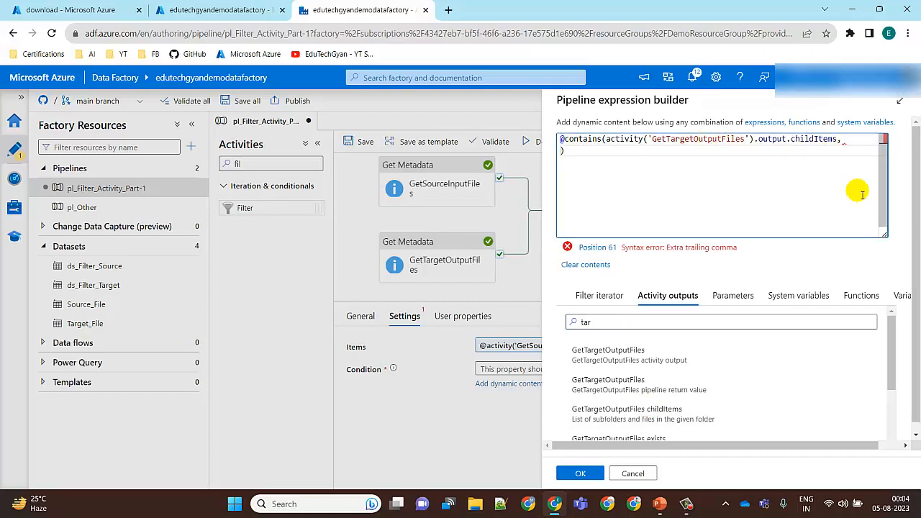
type("item(")
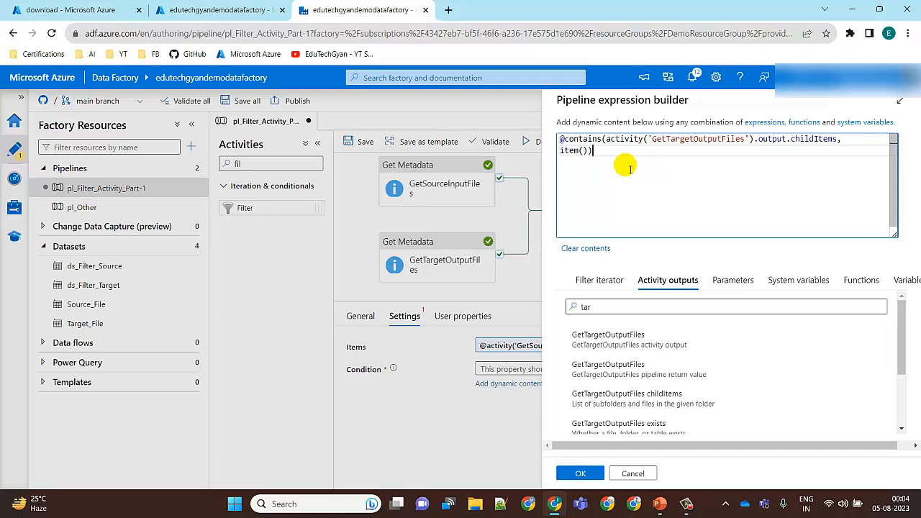
Step: Wrap the contains expression in not() and apply it as the Condition of FilterResultSet
left_click(566, 143)
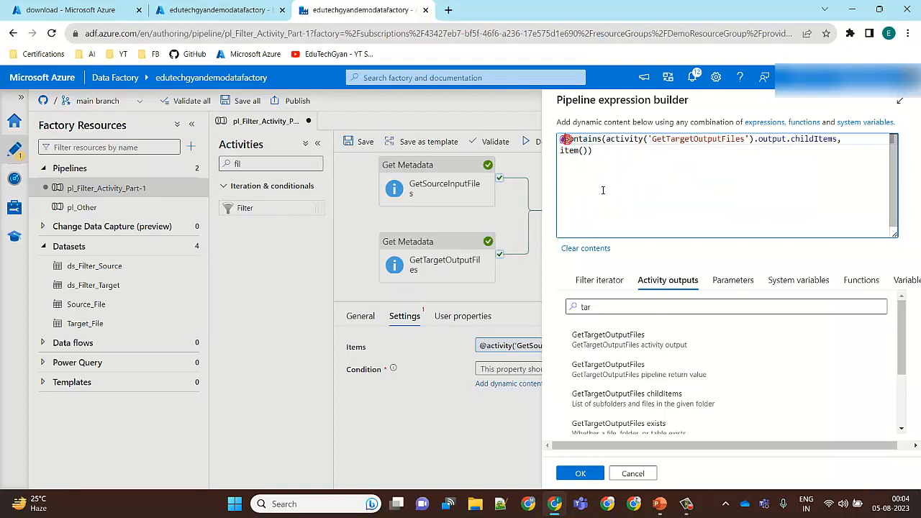
type("not(")
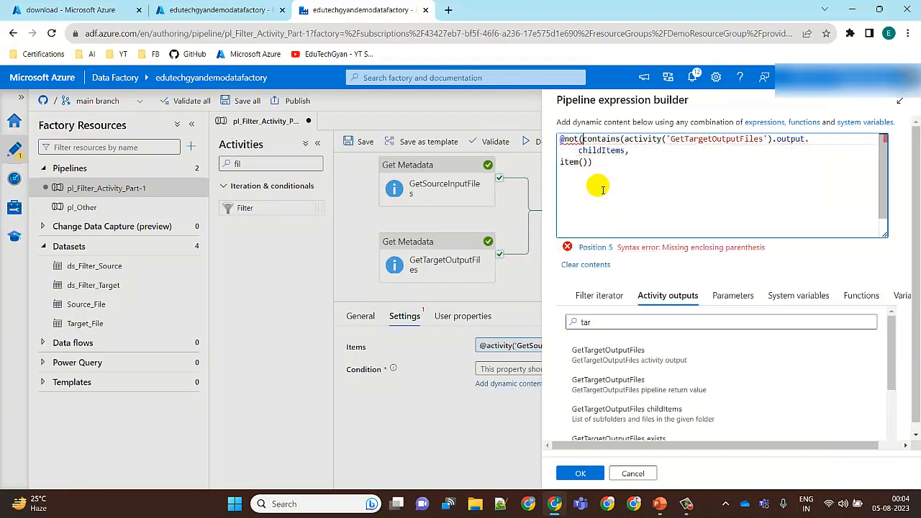
left_click(601, 163)
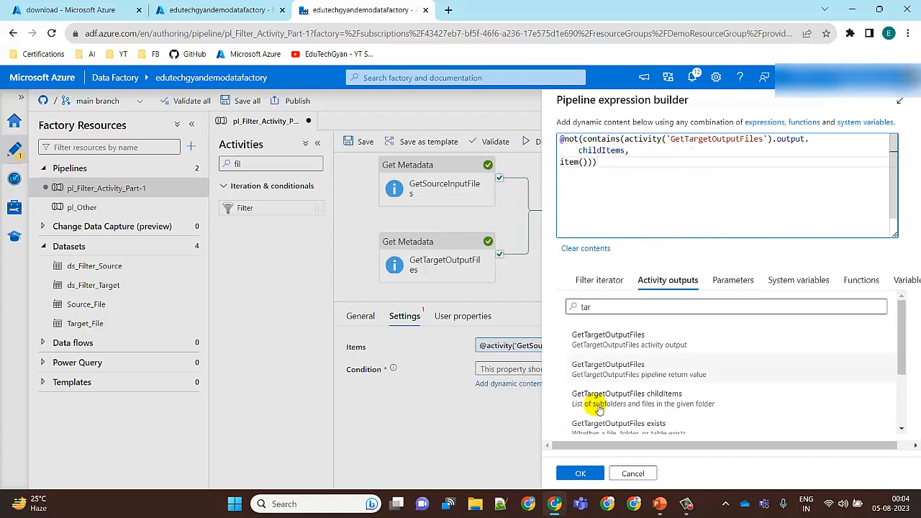
left_click(582, 474)
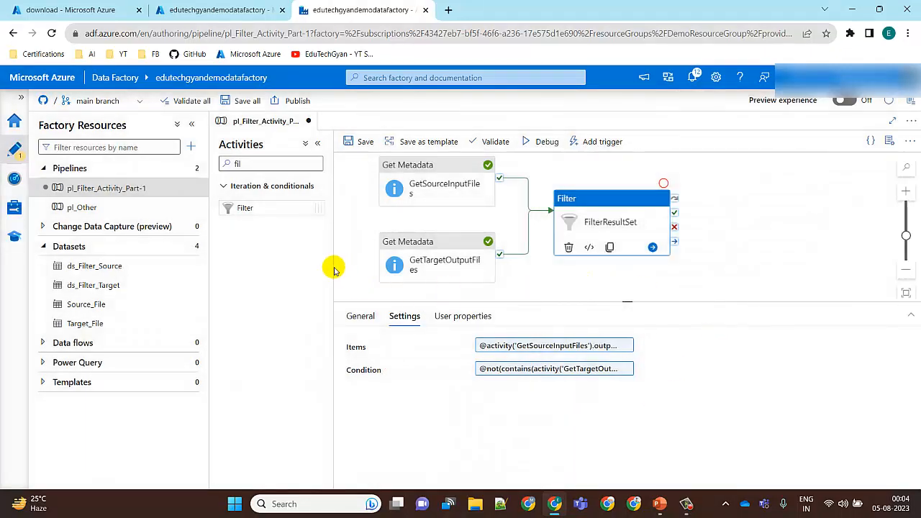
Step: Validate the pipeline, close the validation output, run it in debug mode and refresh the run status
left_click(497, 142)
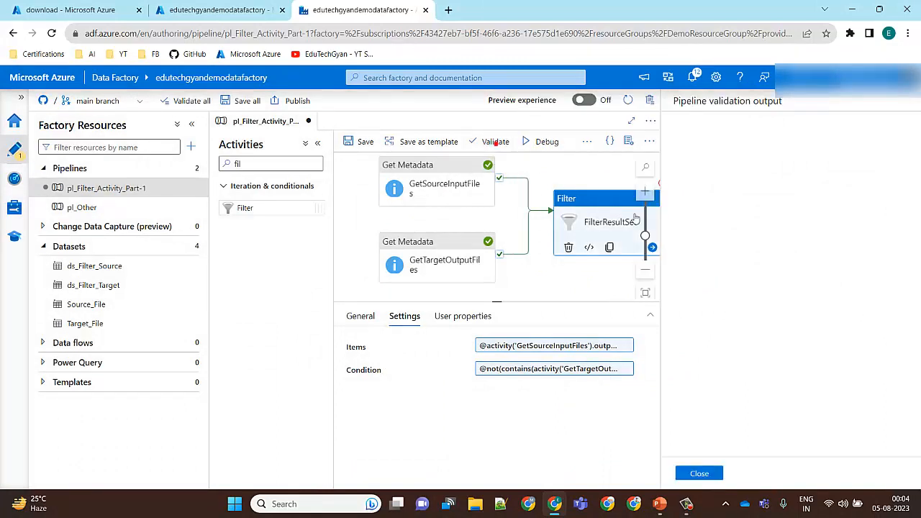
left_click(717, 475)
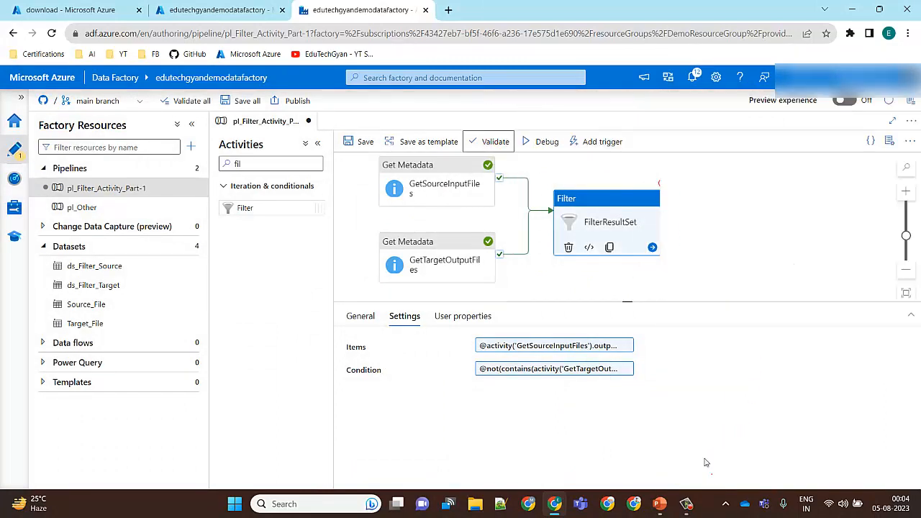
left_click(538, 140)
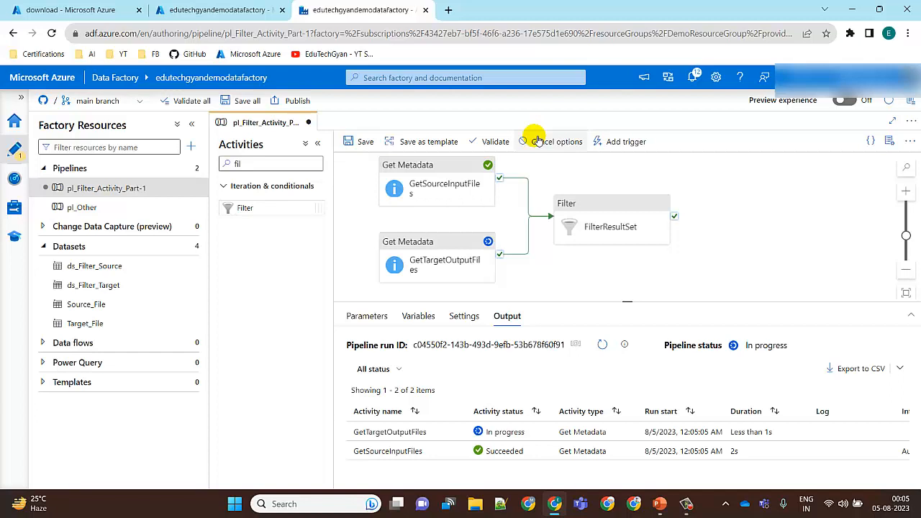
left_click(603, 344)
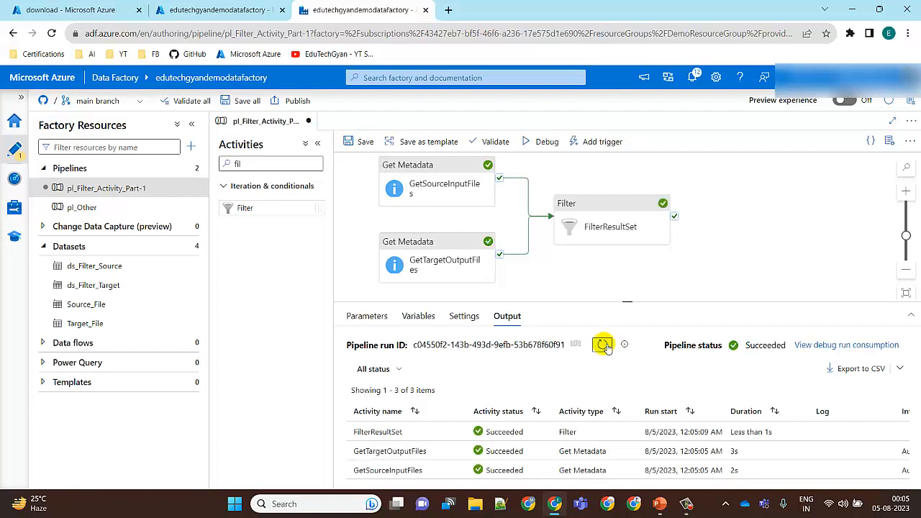
Step: Examine the item counts and listed files in the enlarged FilterResultSet run output, and close it
left_click(458, 433)
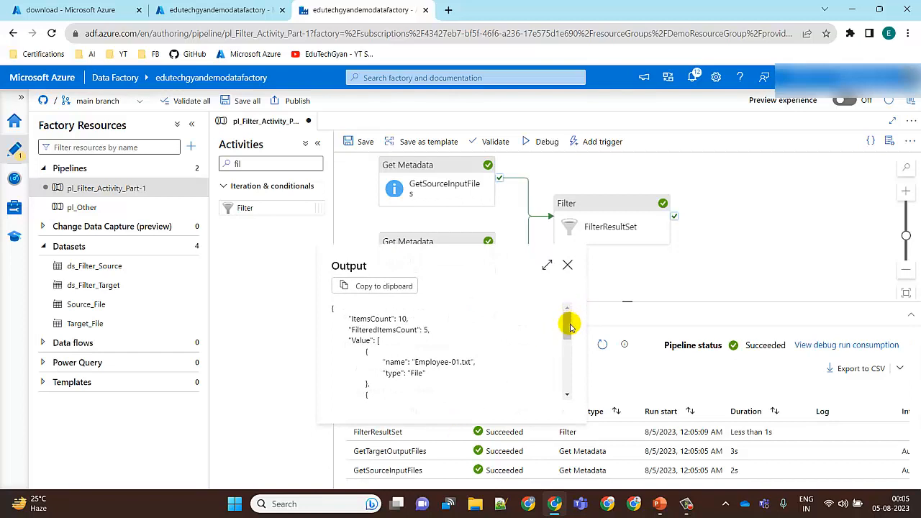
left_click(549, 267)
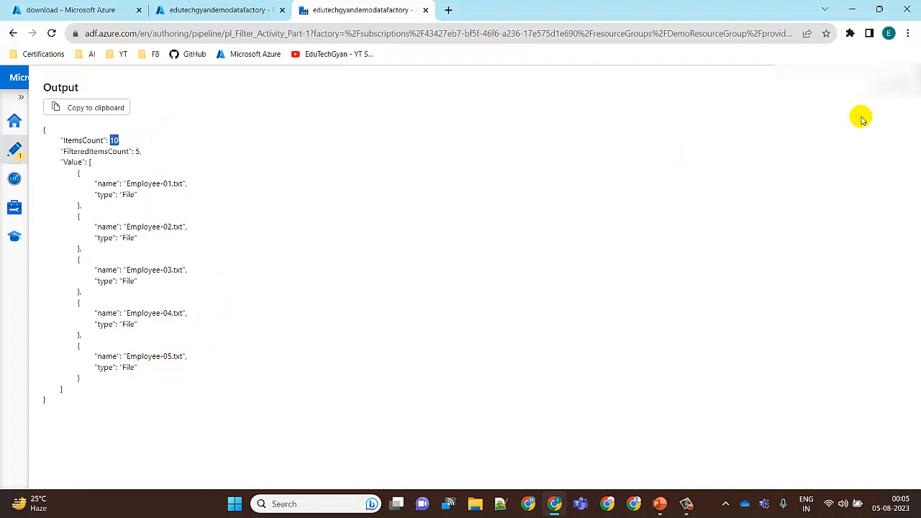
left_click(905, 87)
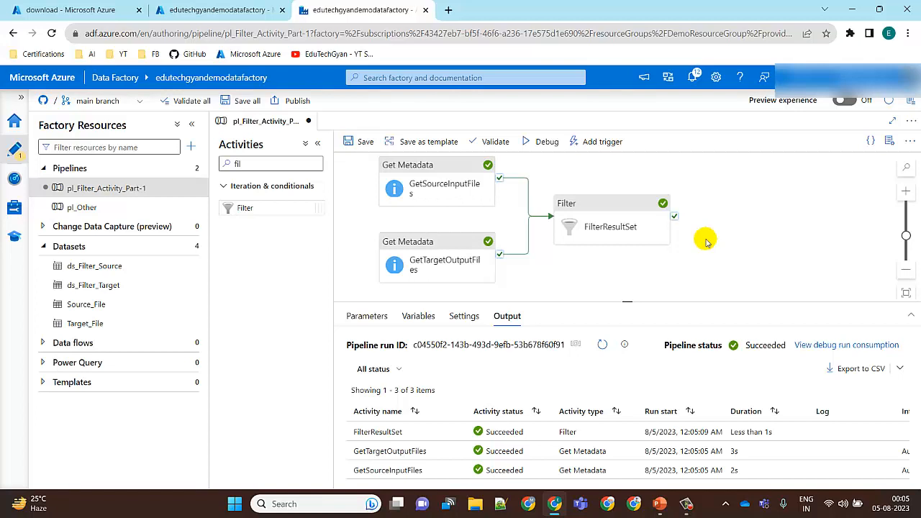
Step: Search the activities for "for", place a ForEach activity beside FilterResultSet and connect the filter's success output to it
left_click(242, 164)
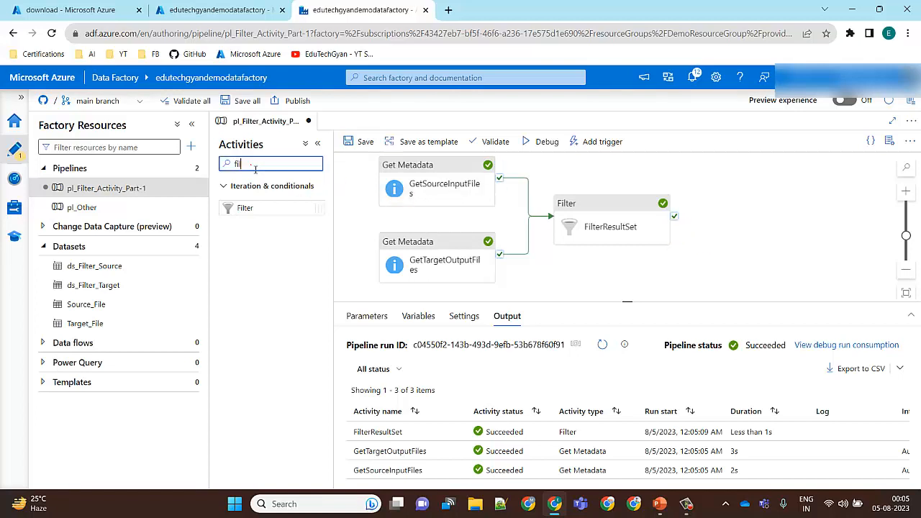
key("BackSpace")
key("BackSpace")
key("BackSpace")
type("for")
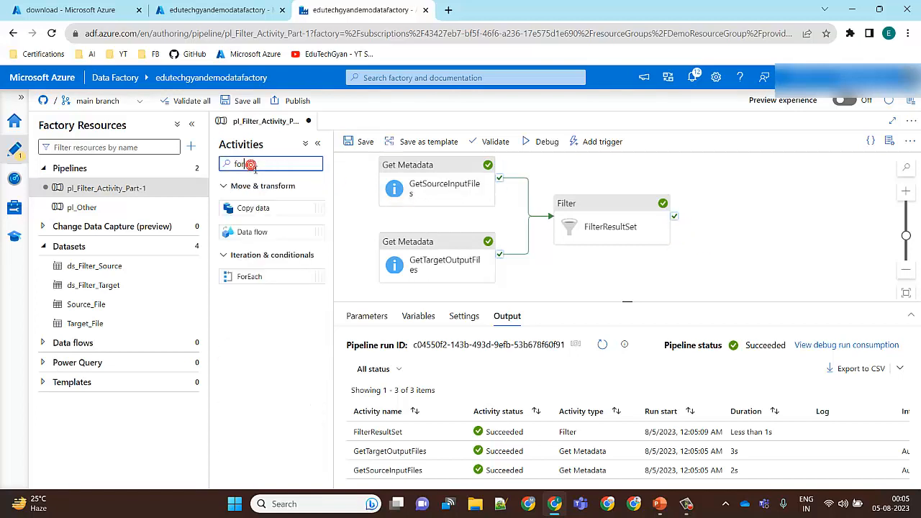
left_click_drag(280, 278, 773, 208)
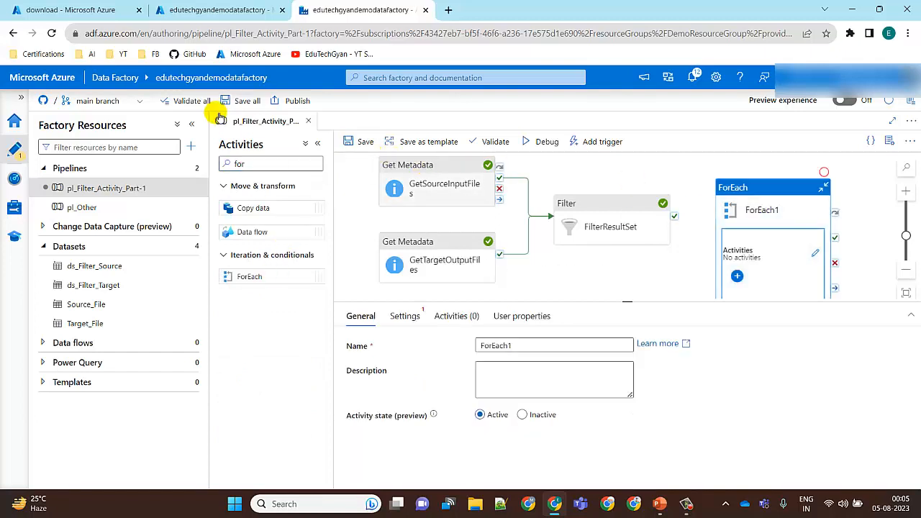
left_click(192, 125)
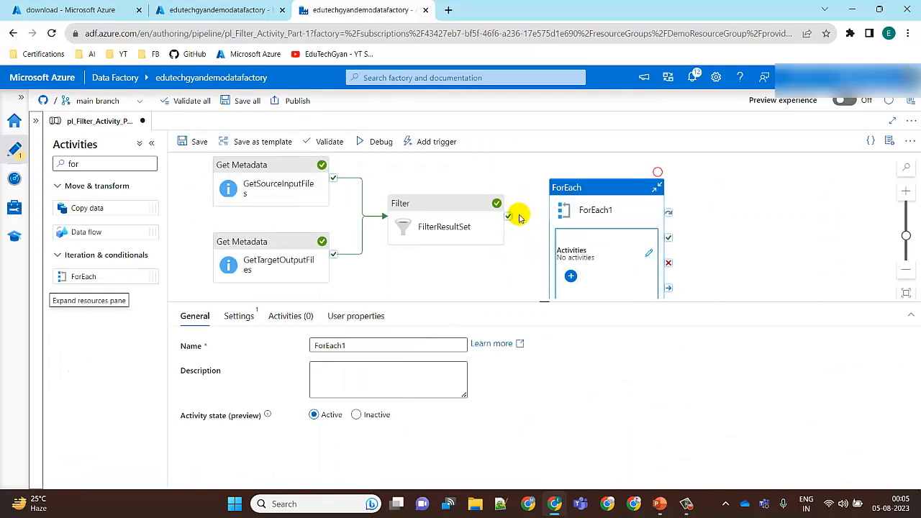
left_click_drag(509, 215, 626, 173)
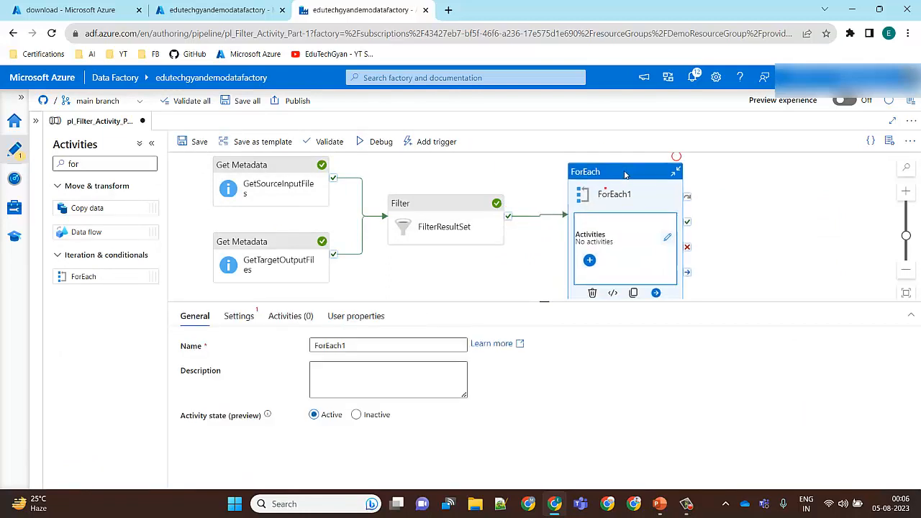
Step: Make the ForEach activity sequential and insert the FilterResultSet activity output into its Items expression
left_click(240, 316)
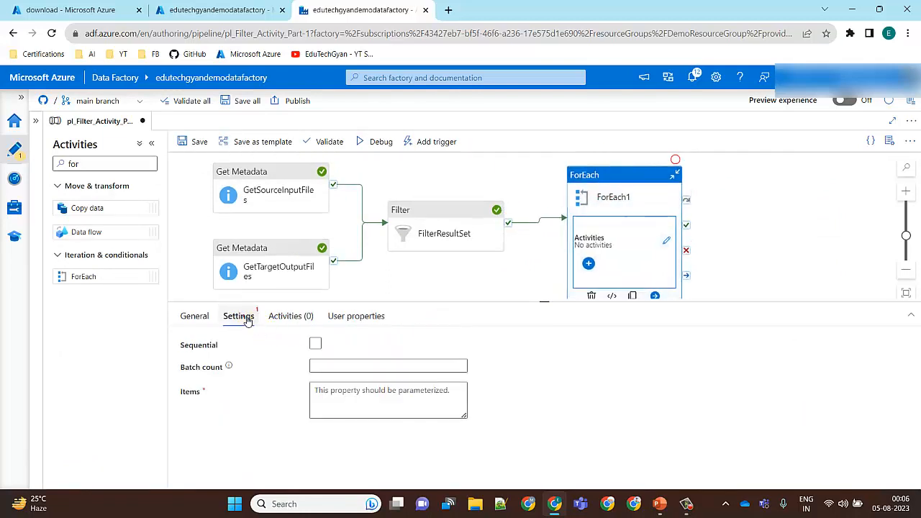
left_click(315, 345)
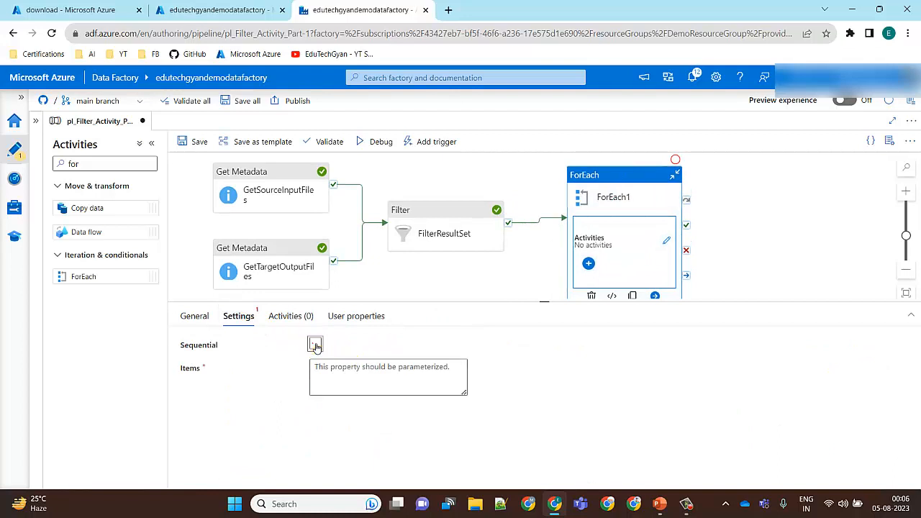
left_click(357, 396)
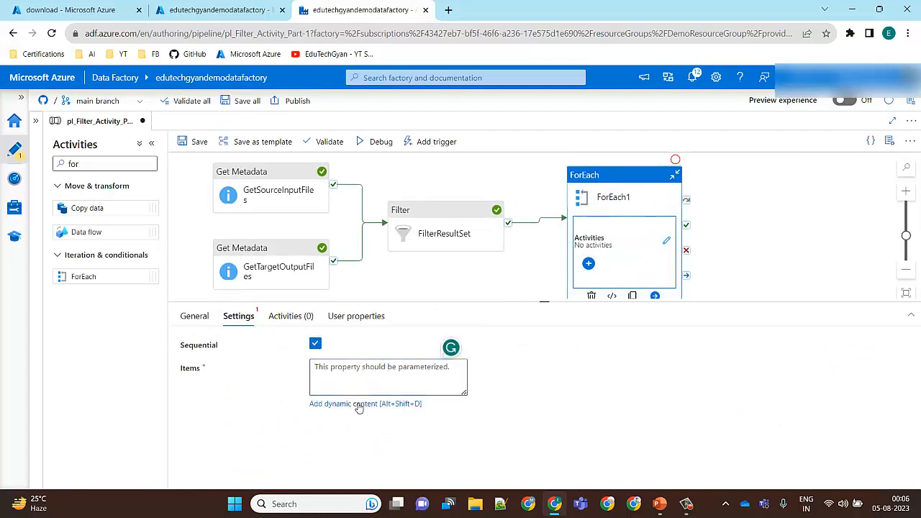
left_click(357, 404)
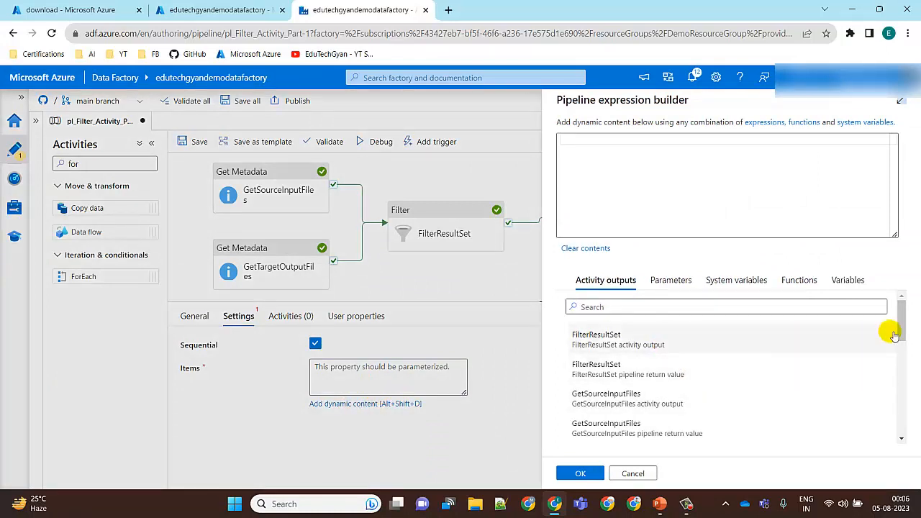
left_click_drag(903, 320, 899, 339)
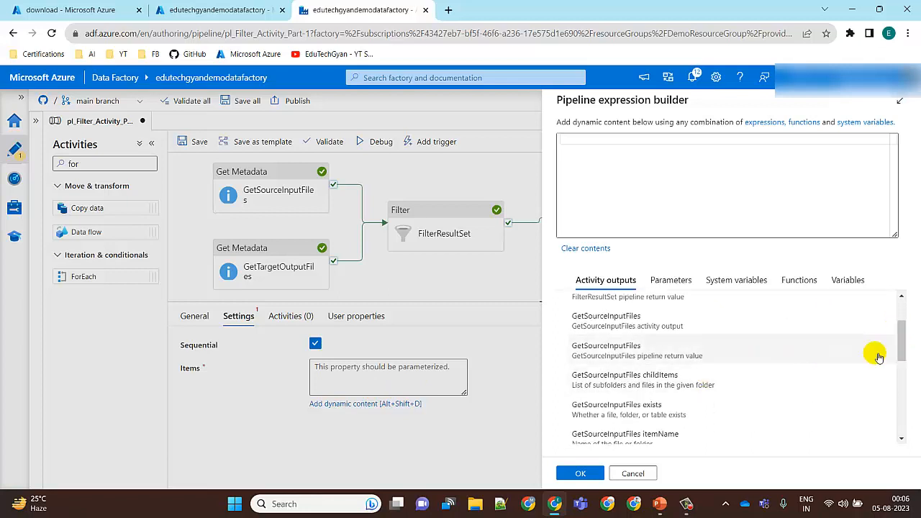
left_click_drag(904, 344, 868, 288)
left_click(638, 308)
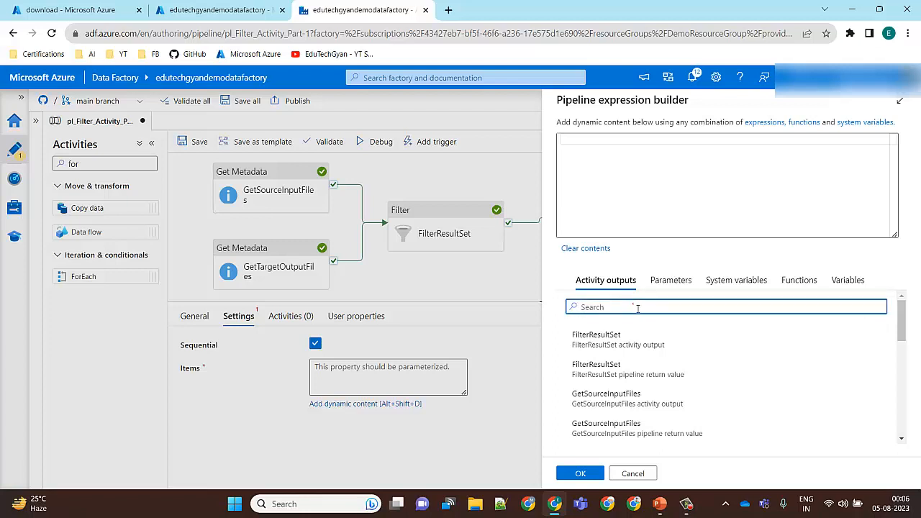
left_click(636, 341)
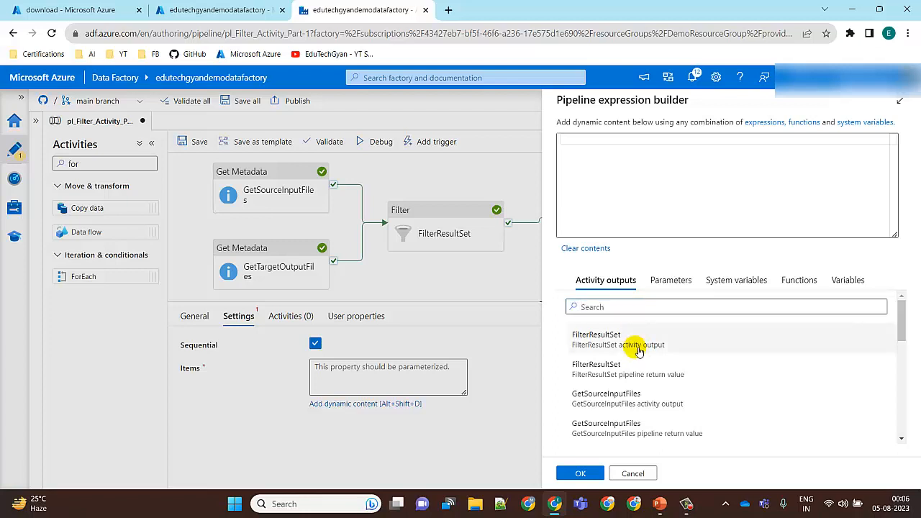
left_click(739, 147)
type(".")
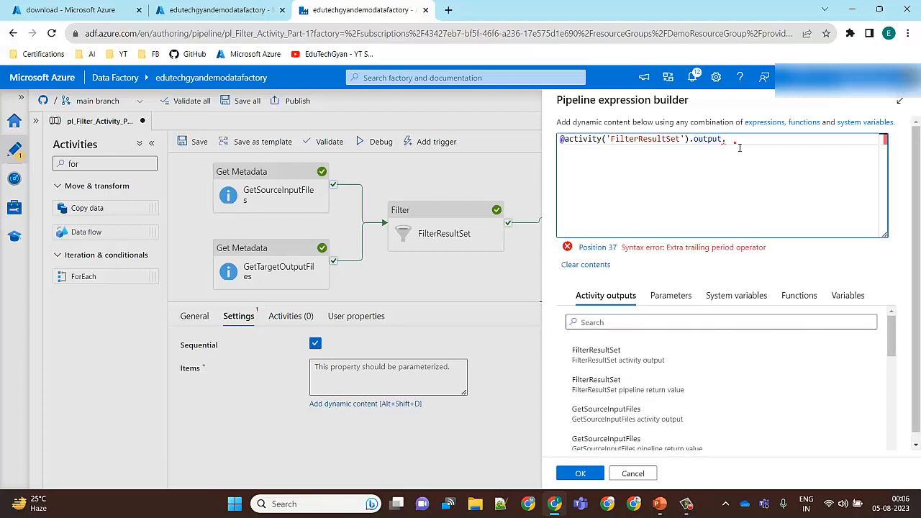
type("c")
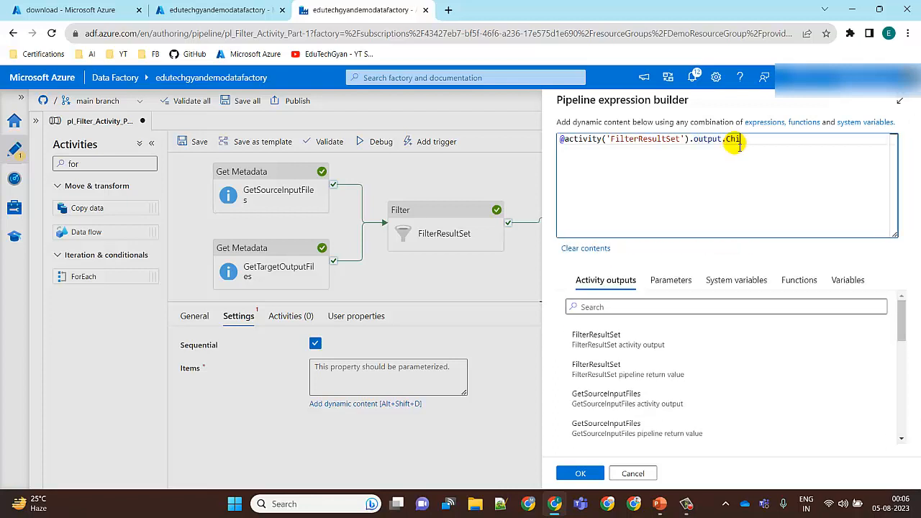
key("BackSpace")
key("BackSpace")
key("BackSpace")
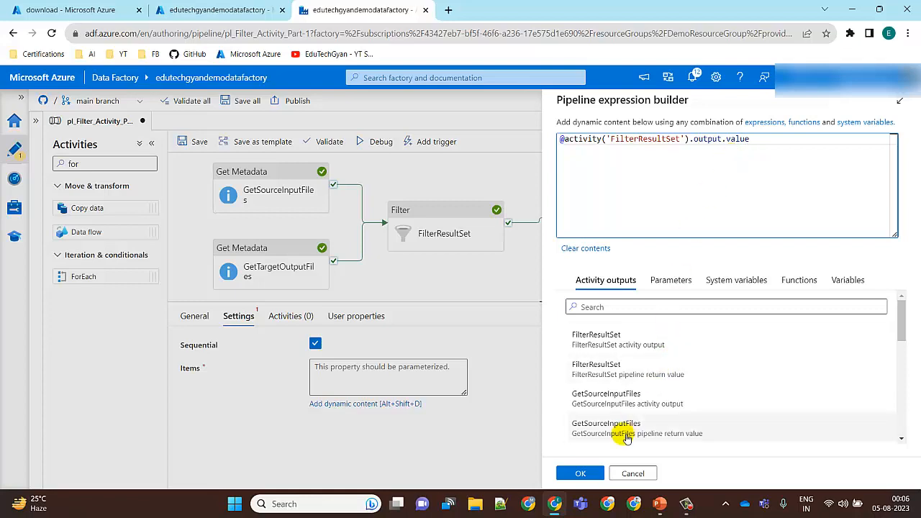
left_click(581, 473)
Step: Examine the property names in the FilterResultSet and GetTargetOutputFiles run outputs, closing each output
left_click(486, 265)
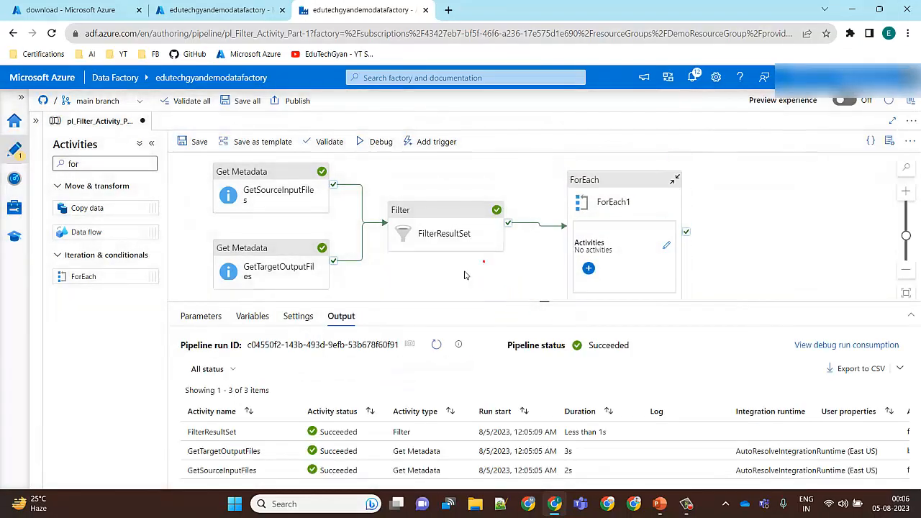
mouse_move(299, 450)
left_click(291, 432)
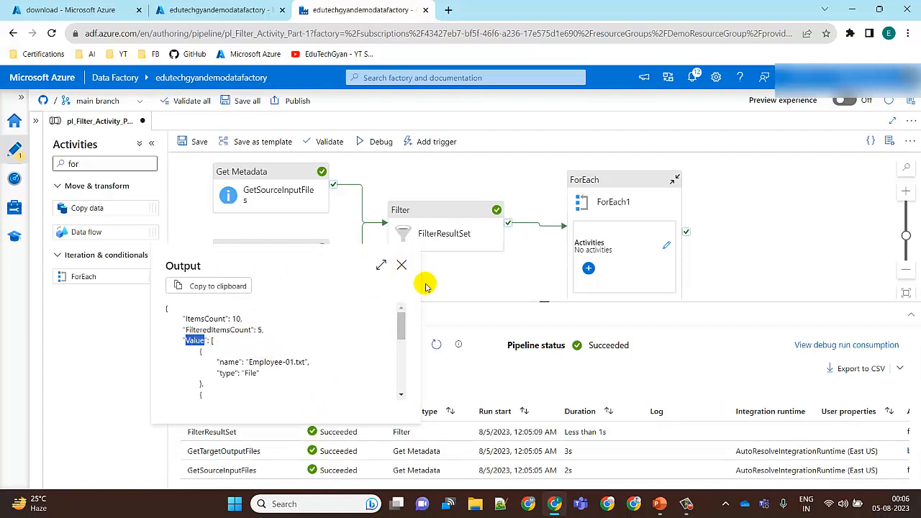
left_click(404, 266)
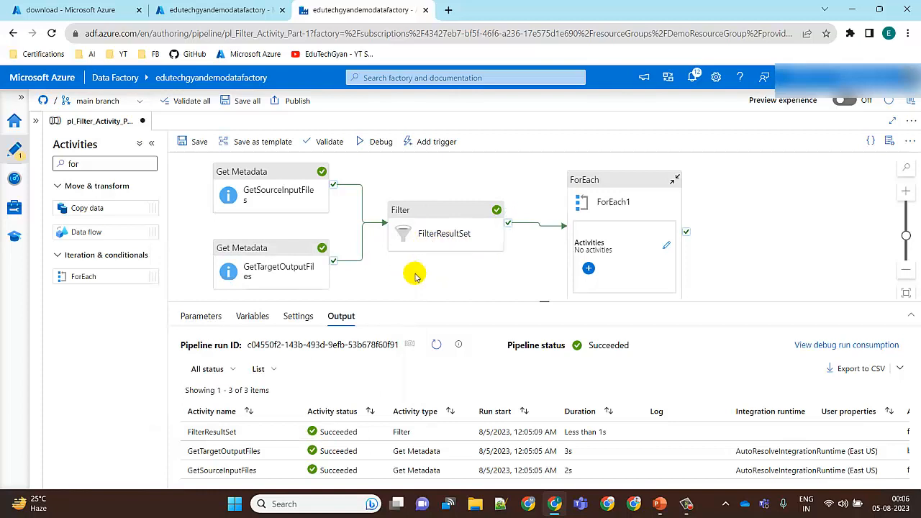
mouse_move(322, 451)
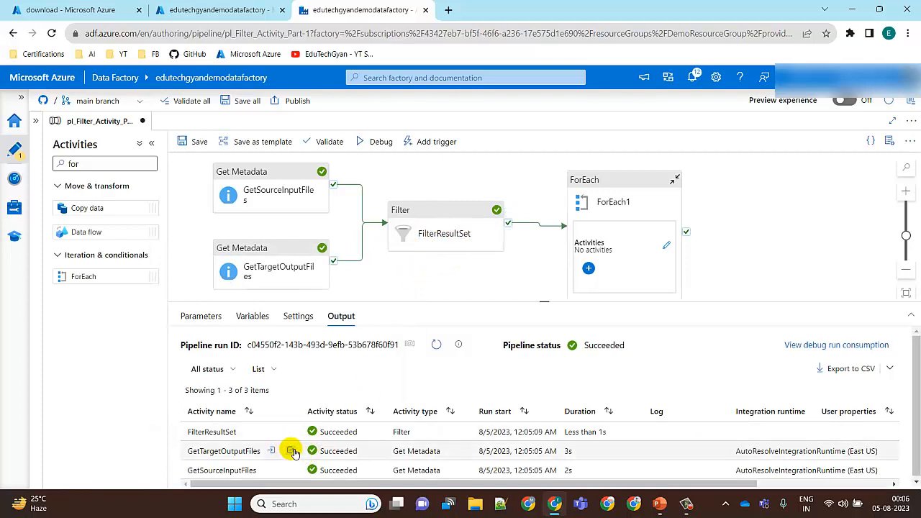
left_click(292, 452)
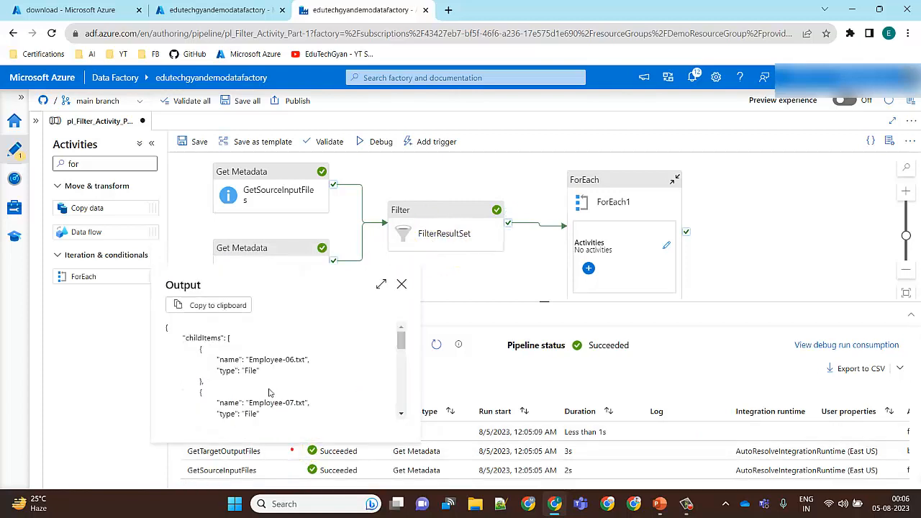
left_click(402, 285)
Step: Change the property at the end of ForEach1's Items expression to Value with a capital V and apply it
left_click(636, 197)
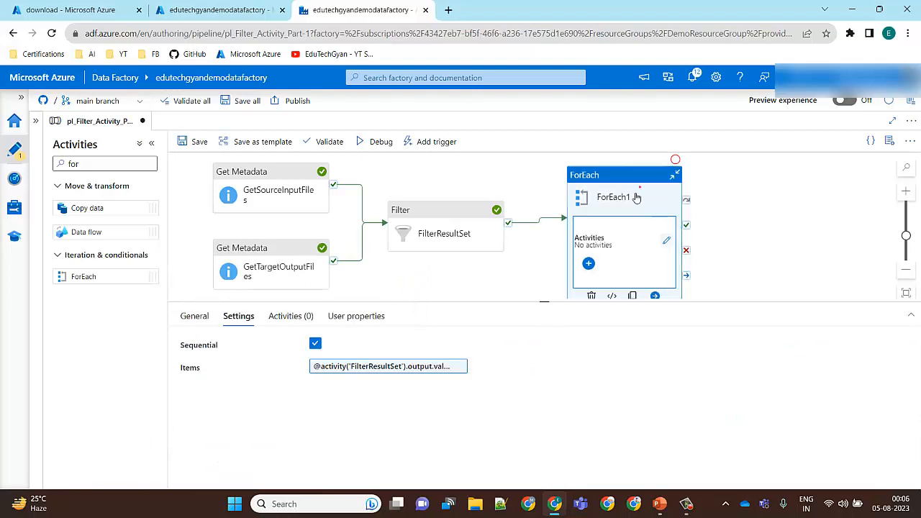
left_click(407, 369)
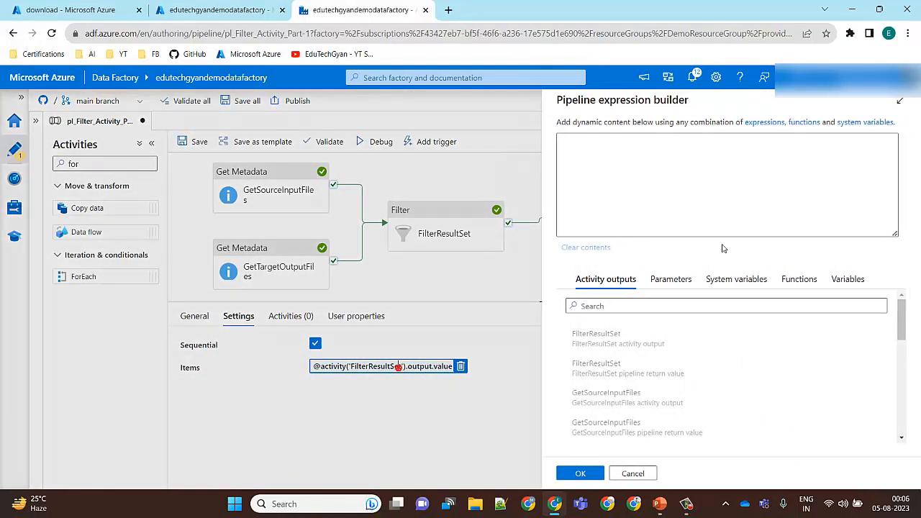
double_click(736, 147)
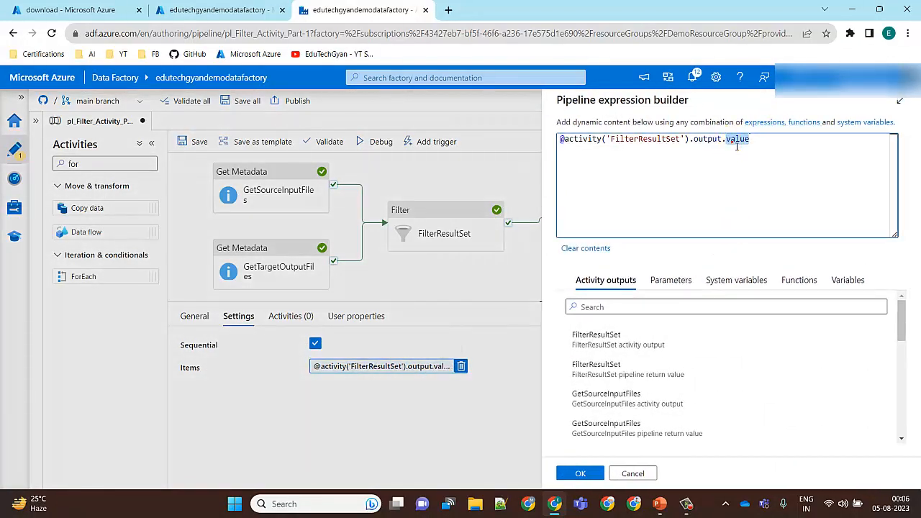
type("Value")
left_click(581, 473)
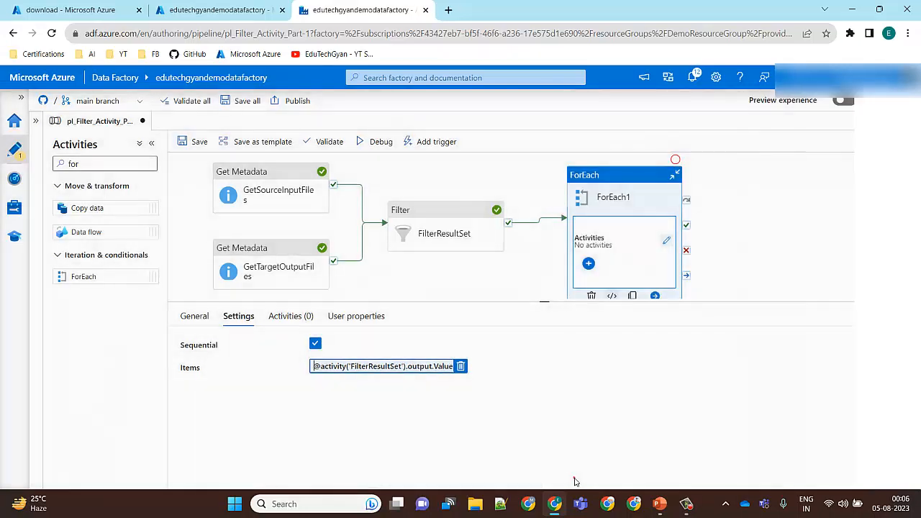
Step: Open ForEach1 for editing, add a Copy data activity inside it, reveal the factory resources and open the activity's source settings
double_click(626, 210)
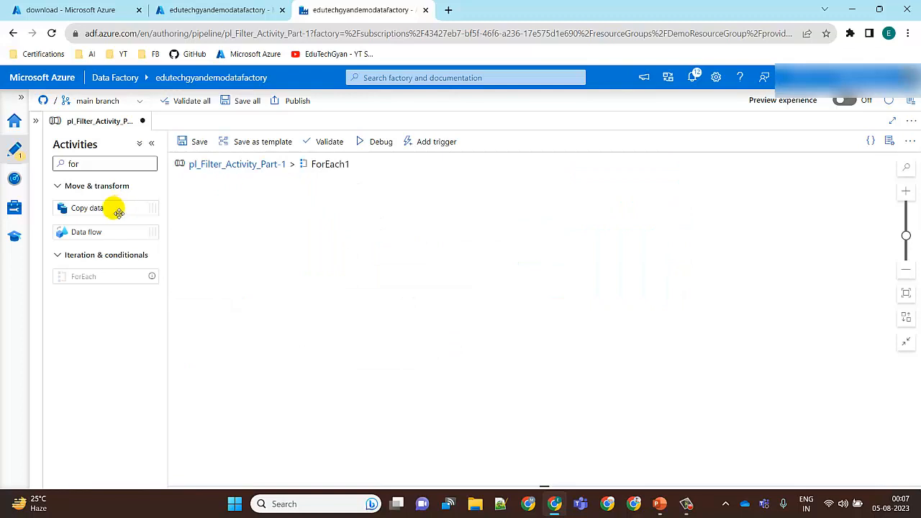
left_click_drag(376, 230, 405, 232)
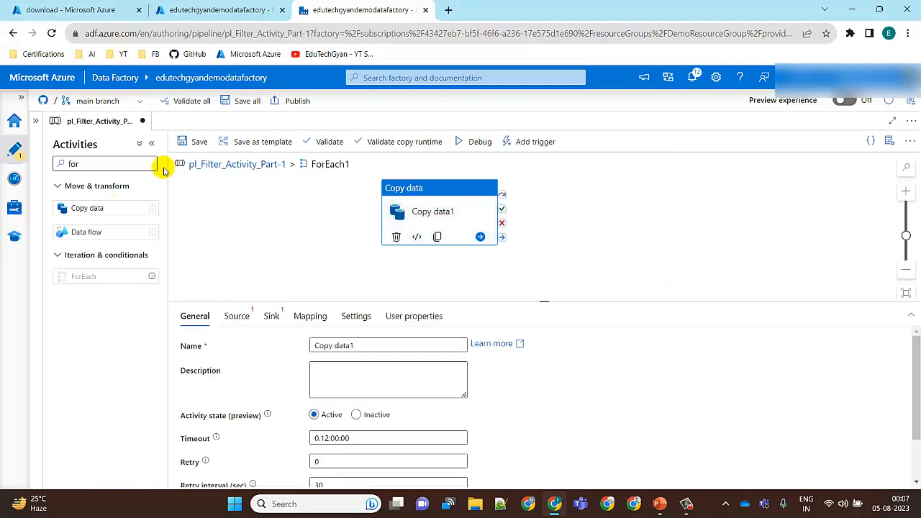
left_click(36, 123)
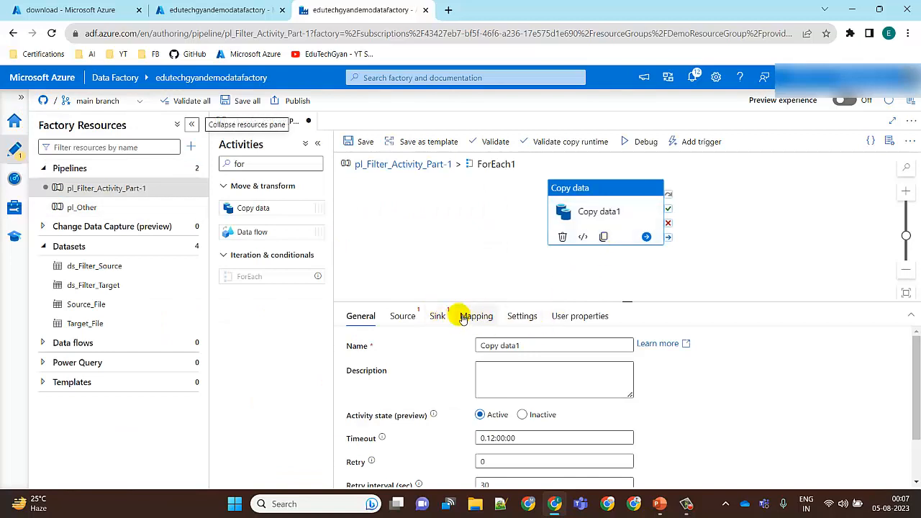
left_click(402, 317)
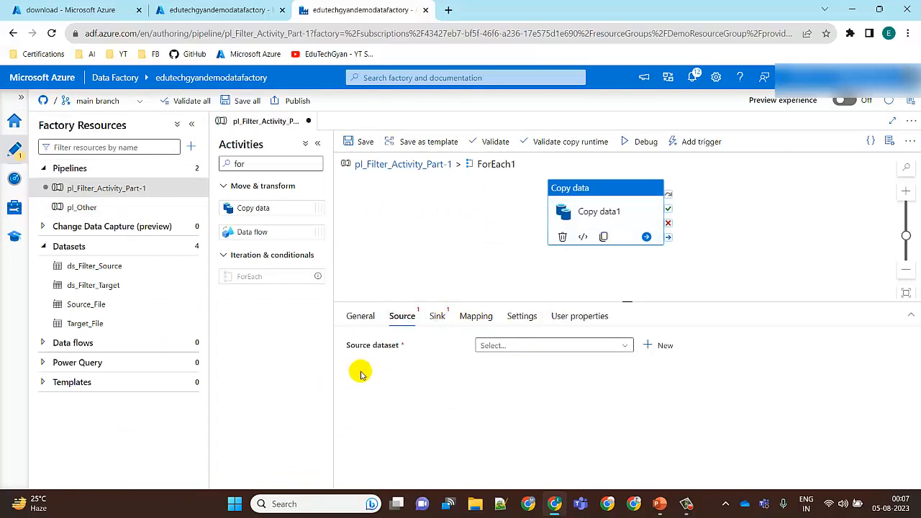
Step: Open the Source_File dataset and examine its parameters and connection file path
left_click(122, 311)
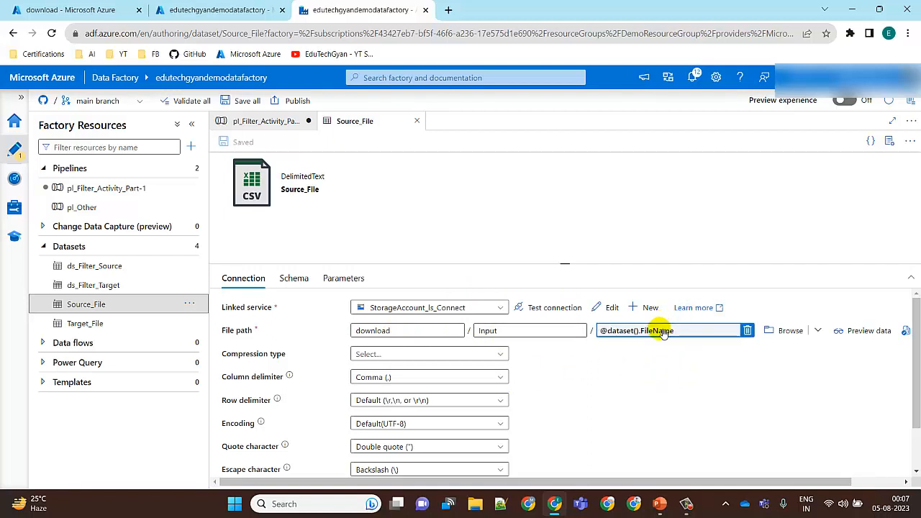
left_click(340, 281)
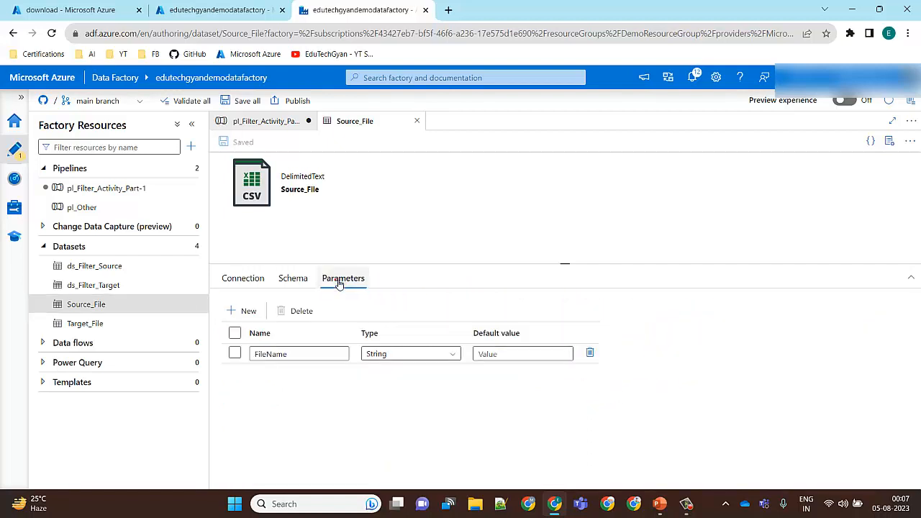
left_click(245, 278)
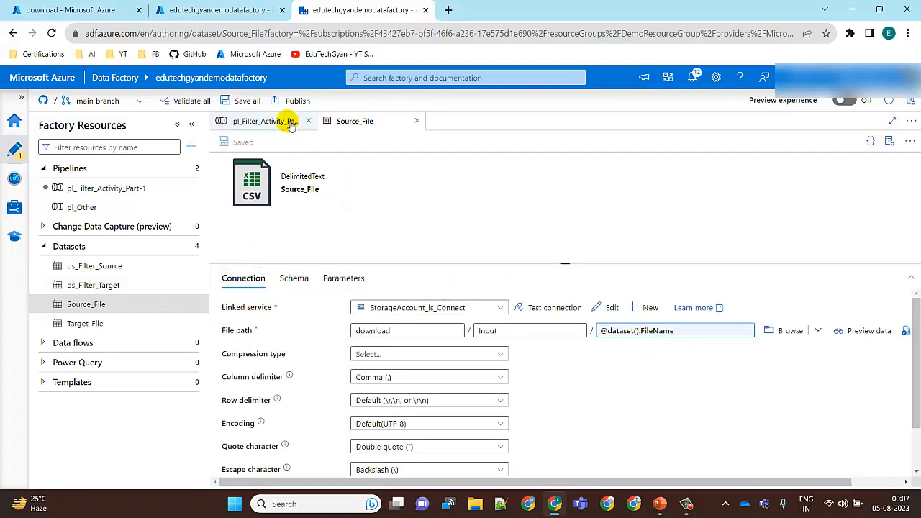
left_click(280, 121)
left_click(503, 345)
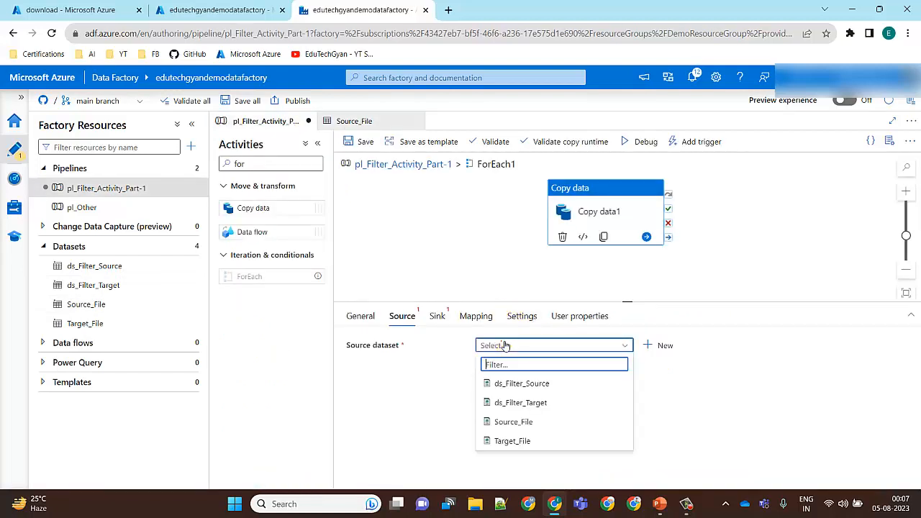
left_click(516, 421)
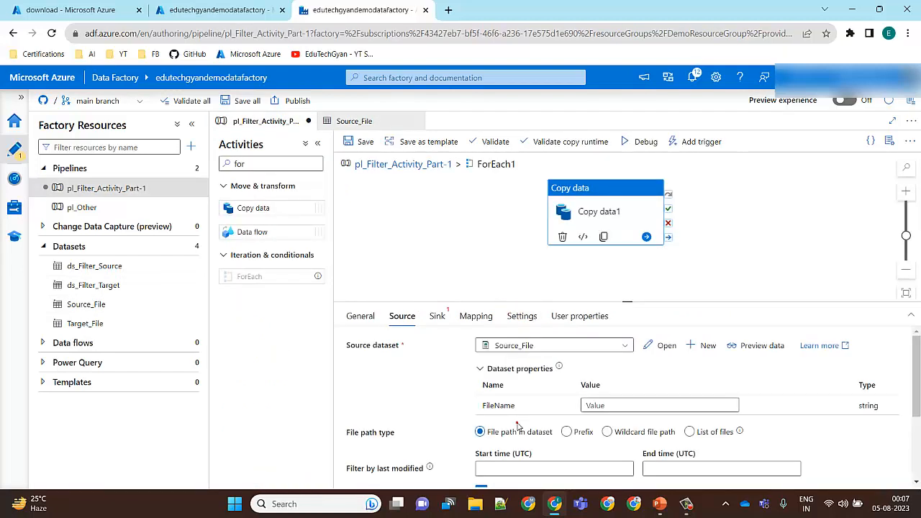
left_click(613, 406)
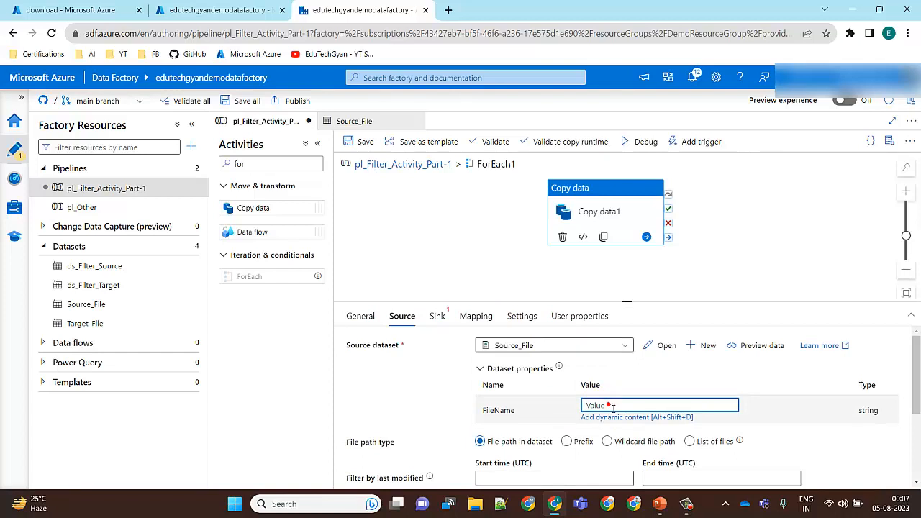
left_click(610, 417)
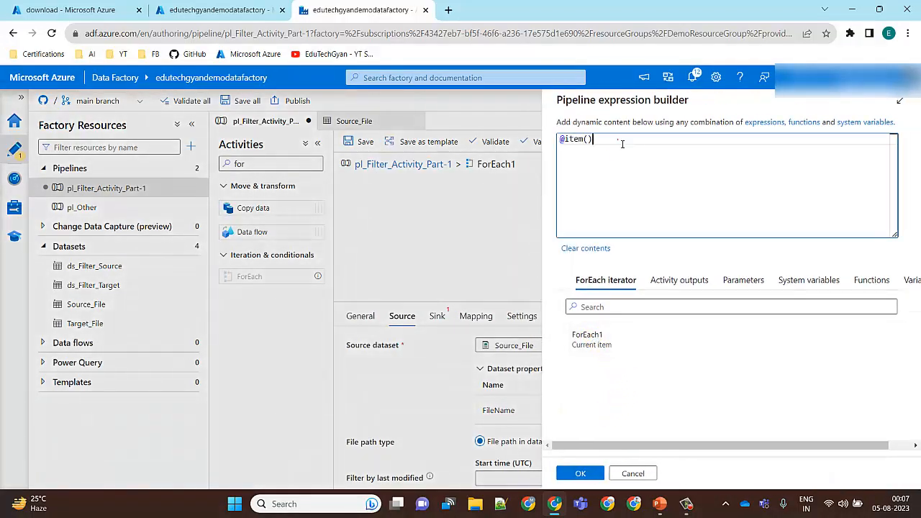
type("name")
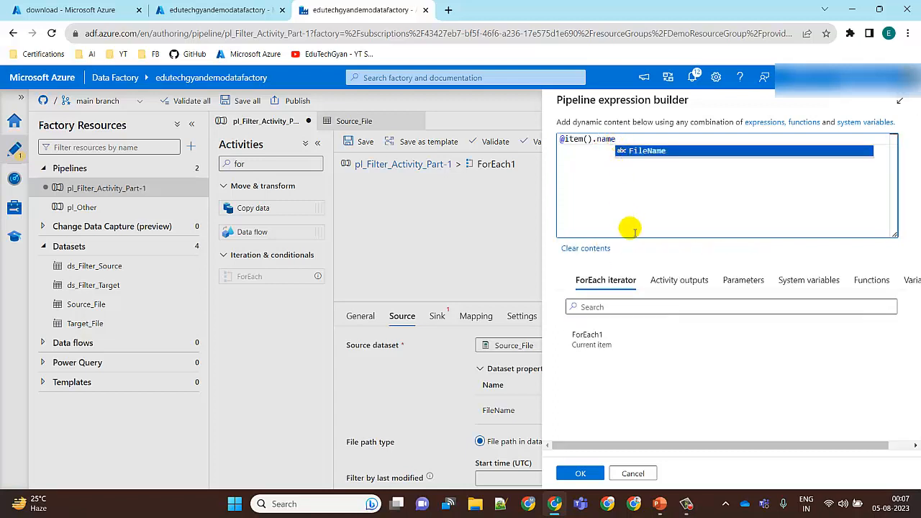
left_click(580, 473)
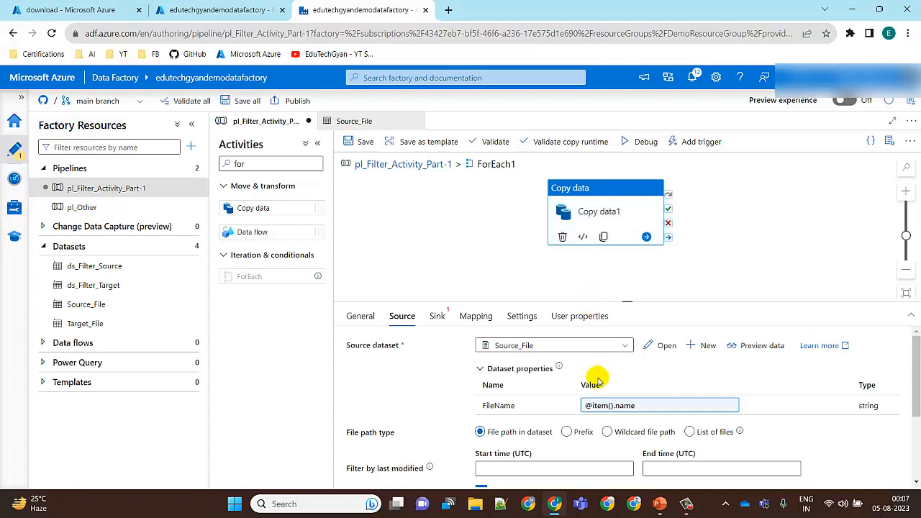
Step: Open the copy activity's sink settings and examine the file path of the Target_File dataset
left_click(436, 317)
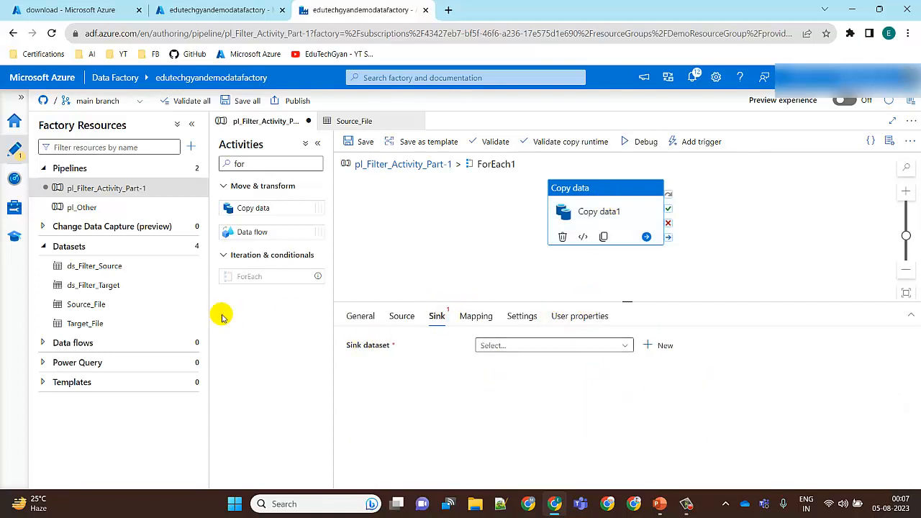
left_click(85, 323)
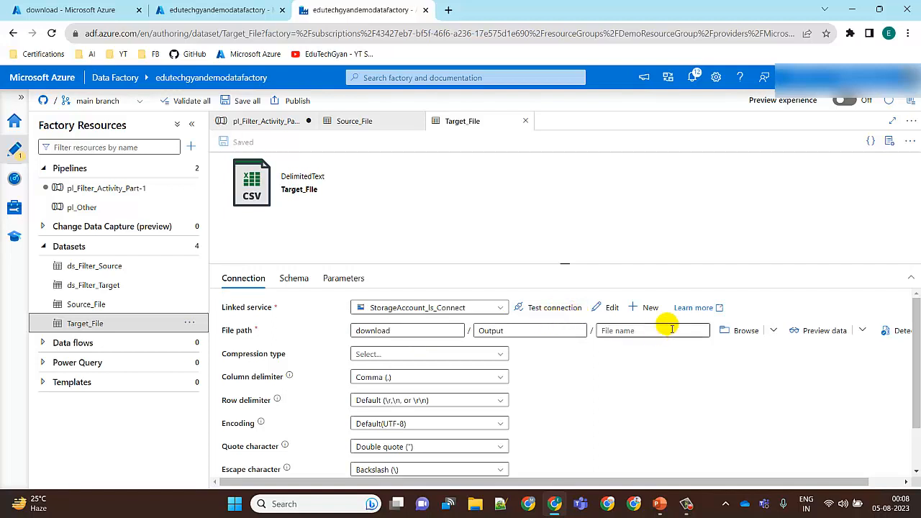
left_click(513, 331)
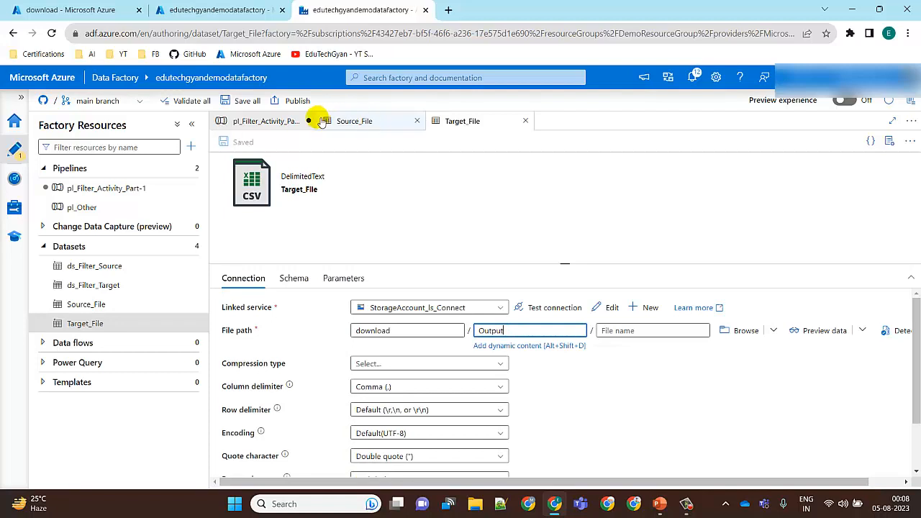
Step: Return to the pipeline and choose Target_File as the Copy data activity's sink dataset
left_click(287, 121)
left_click(540, 347)
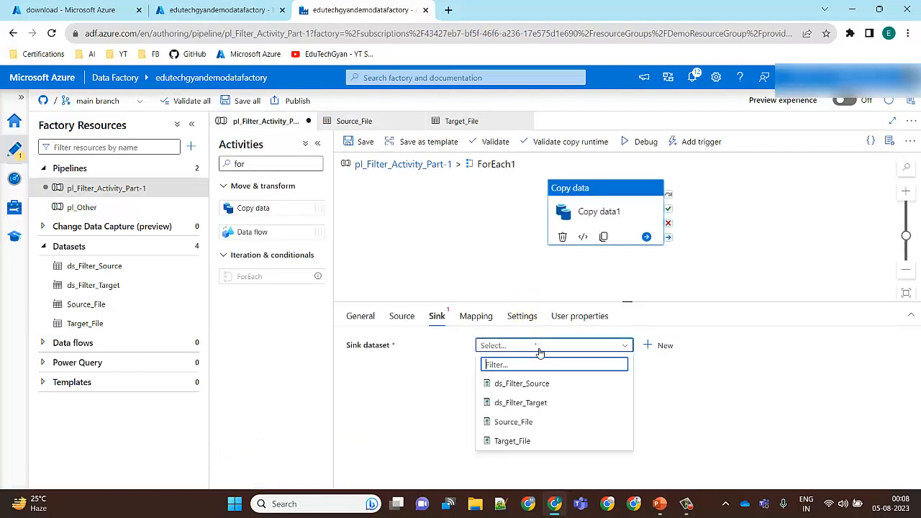
left_click(502, 439)
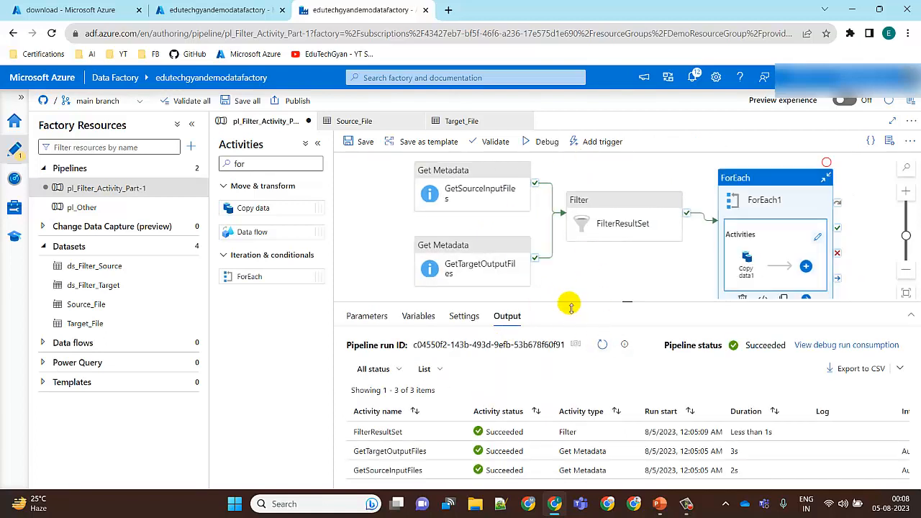
Step: Go back from ForEach1 to the main pipeline canvas, validate the pipeline and dismiss the validation output
left_click_drag(566, 302, 569, 317)
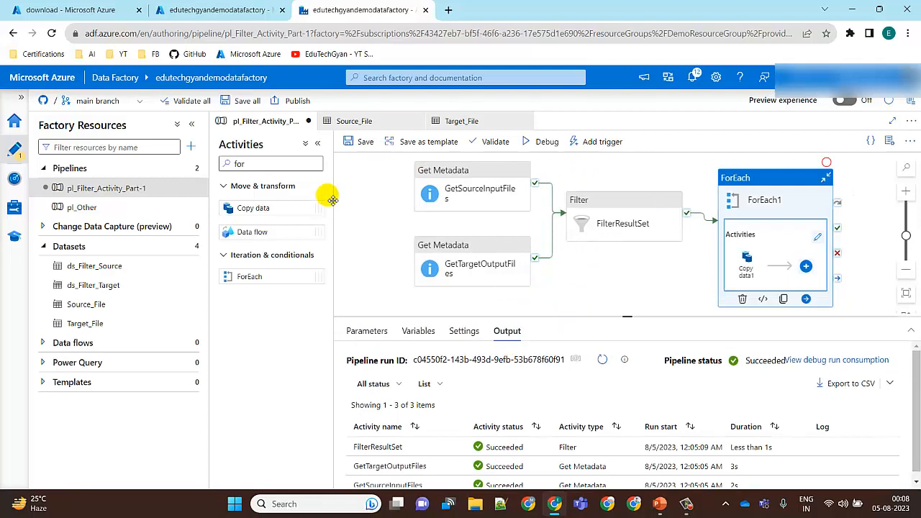
left_click(318, 143)
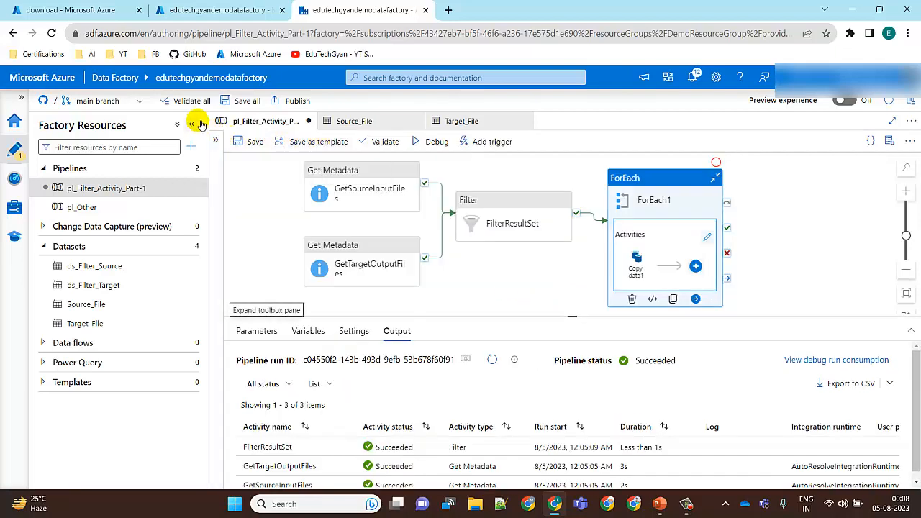
left_click(504, 282)
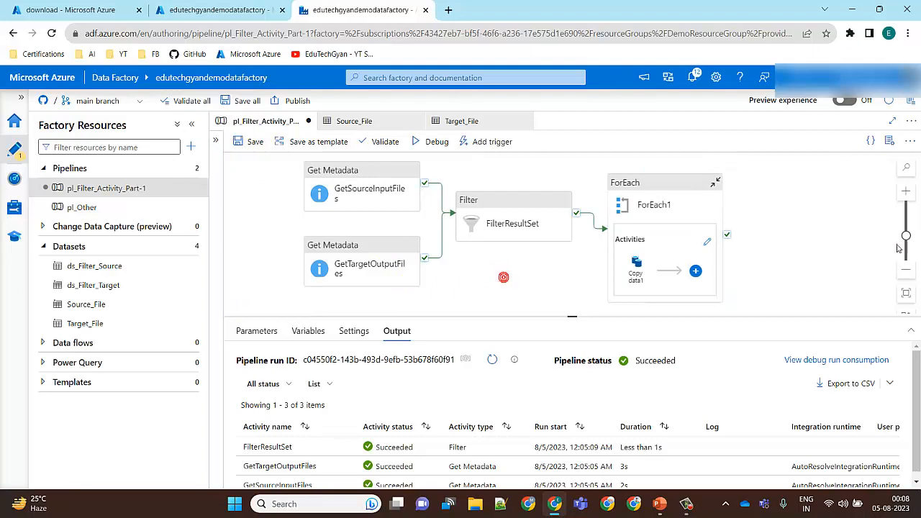
left_click(907, 270)
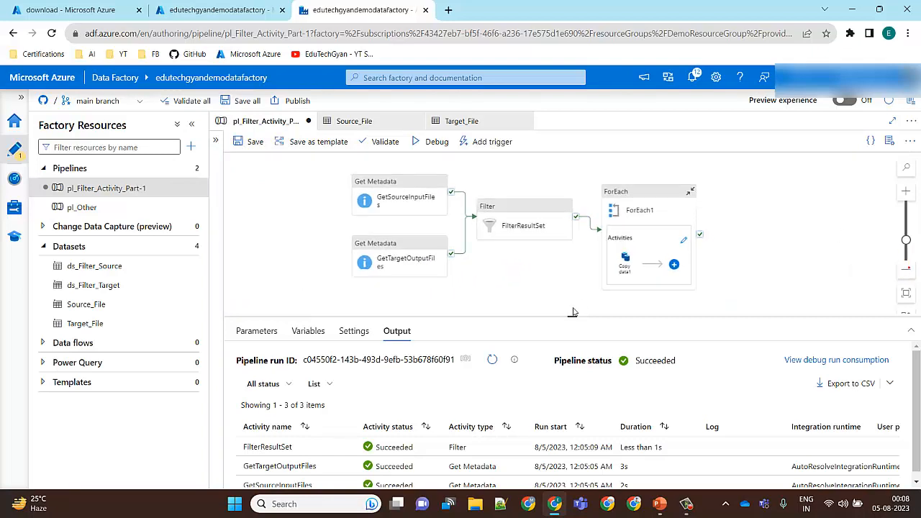
left_click_drag(526, 317, 525, 296)
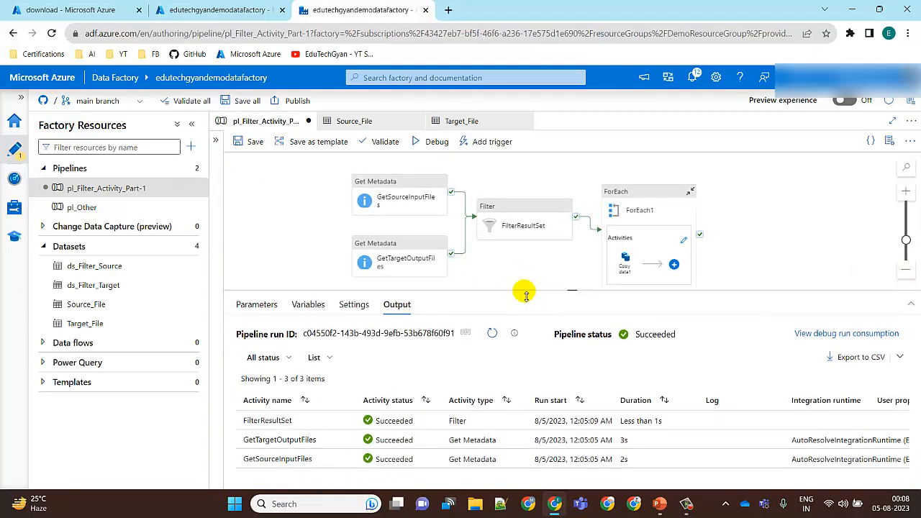
left_click(908, 270)
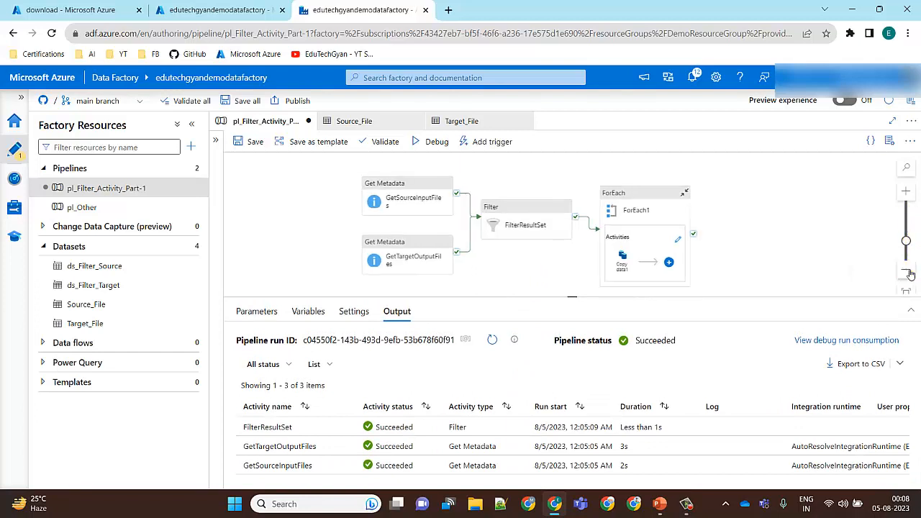
left_click(907, 191)
left_click(907, 191)
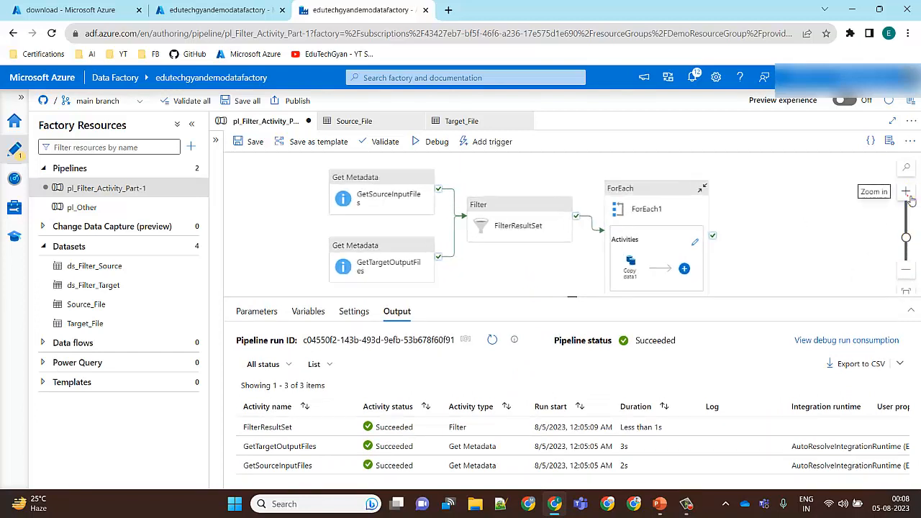
left_click(382, 142)
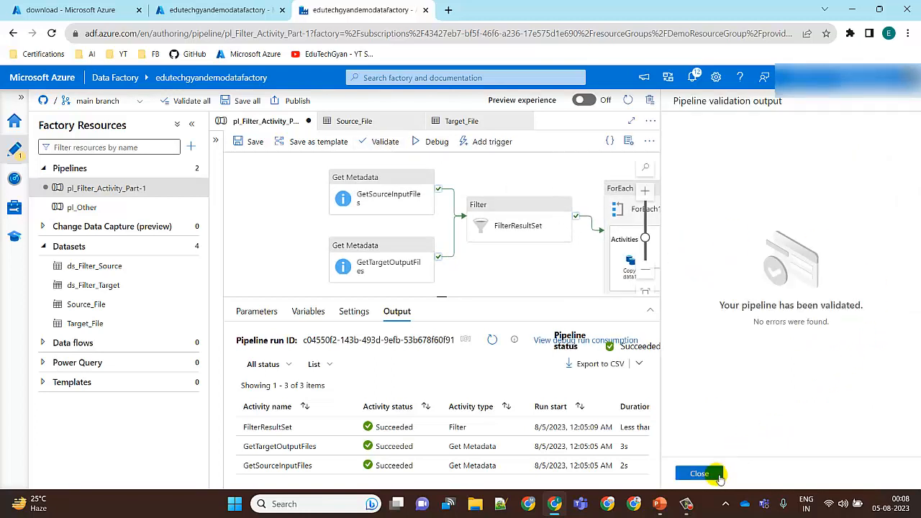
left_click(700, 474)
Step: Start a debug run of the pipeline and refresh its run status
left_click(432, 142)
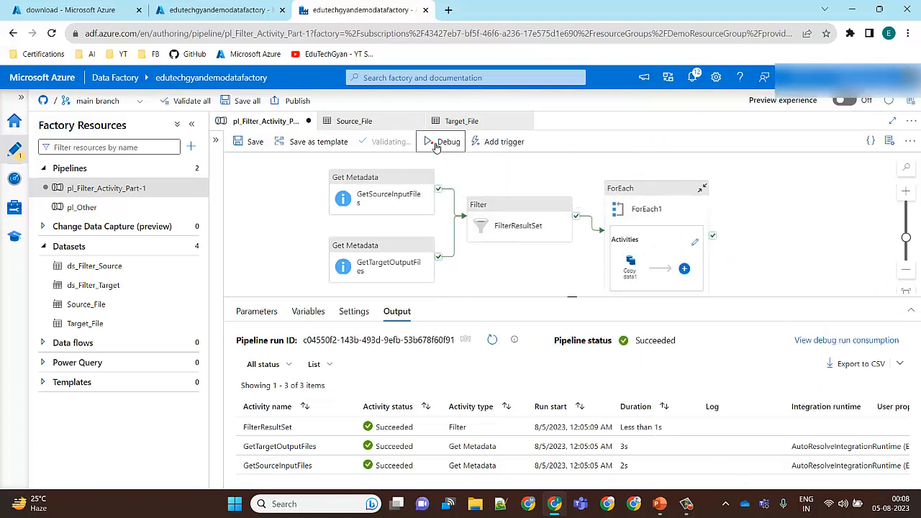
left_click(794, 208)
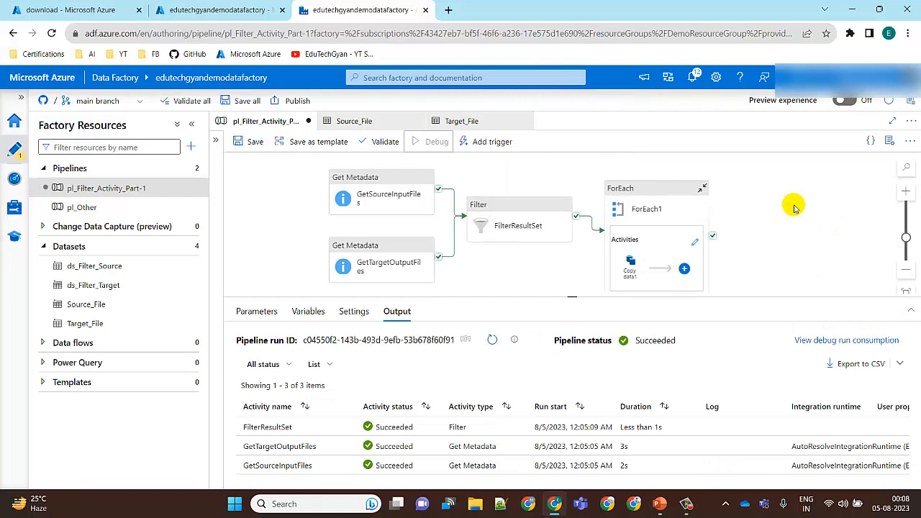
left_click(493, 340)
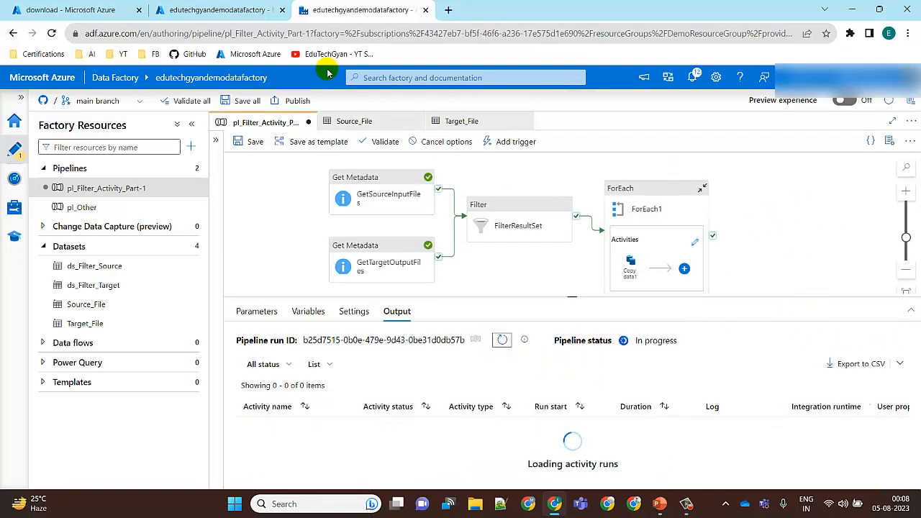
Step: Switch to the download container in the Azure portal, leave the Input folder and examine the files in the Output folder
left_click(68, 10)
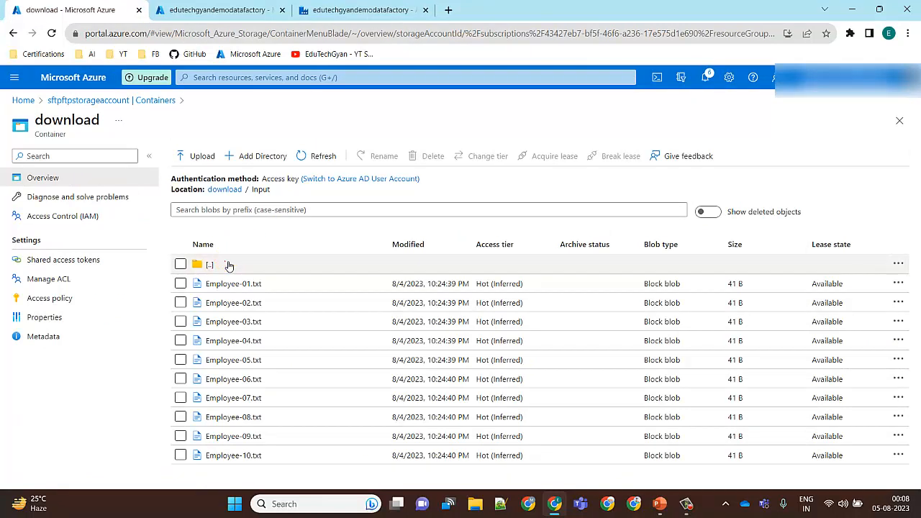
left_click(229, 266)
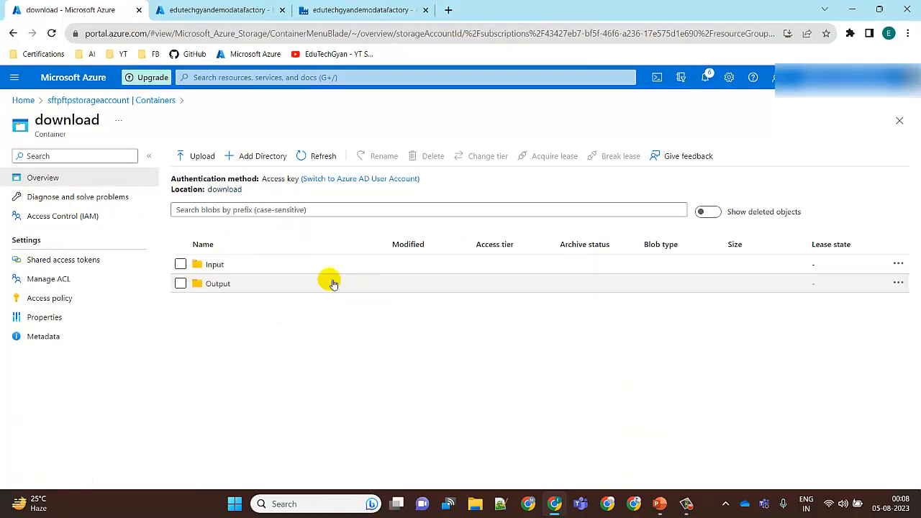
left_click(267, 287)
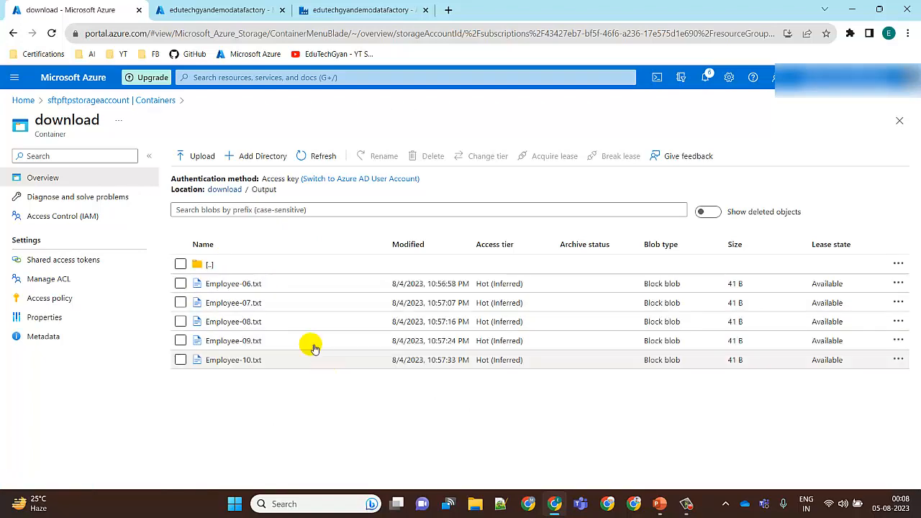
Step: Return to Data Factory and monitor the debug run, refreshing the activity runs until ForEach1 and its Copy data iterations finish
left_click(344, 6)
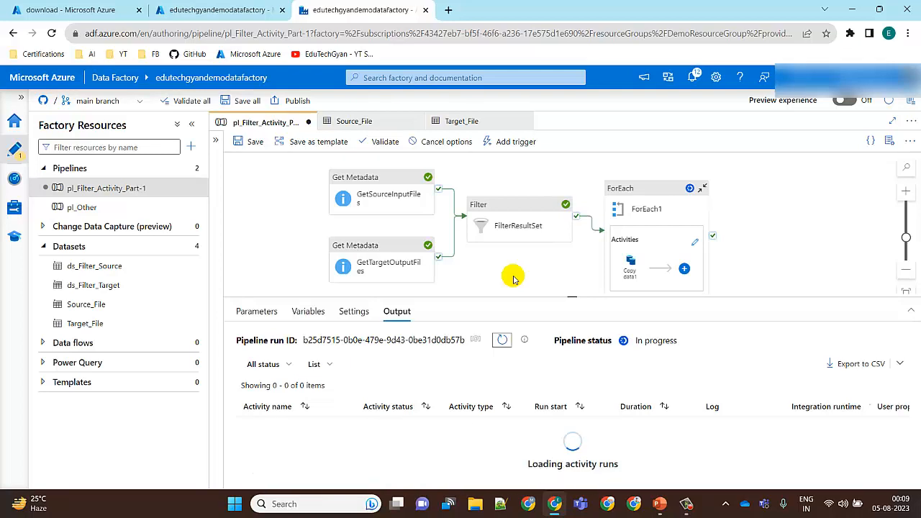
left_click_drag(494, 298, 551, 236)
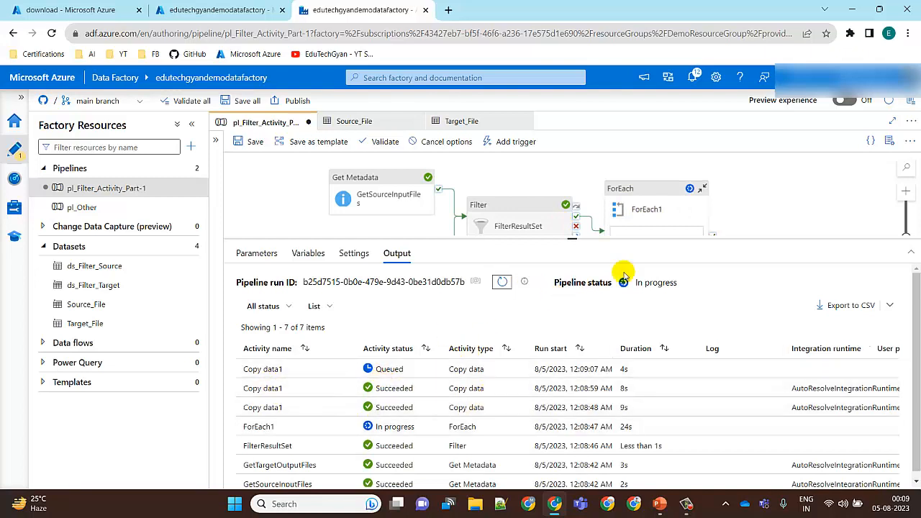
left_click(503, 282)
left_click(503, 282)
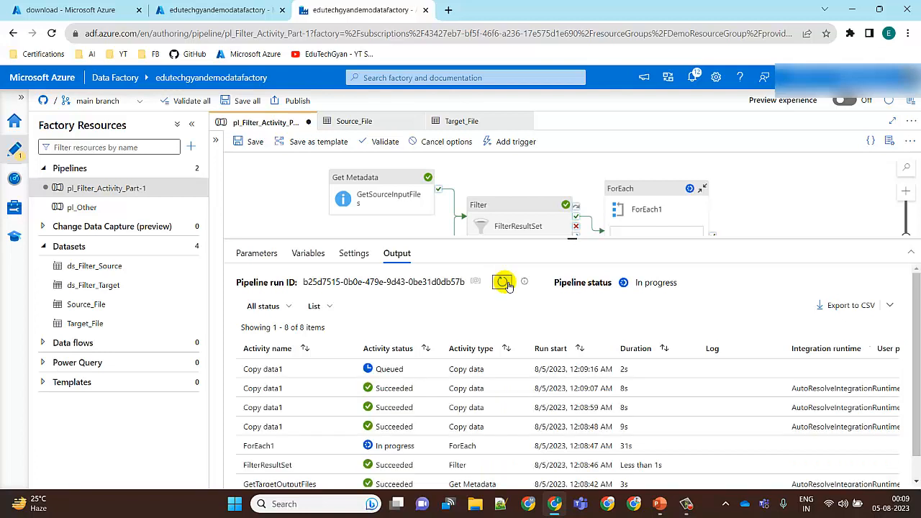
left_click(503, 282)
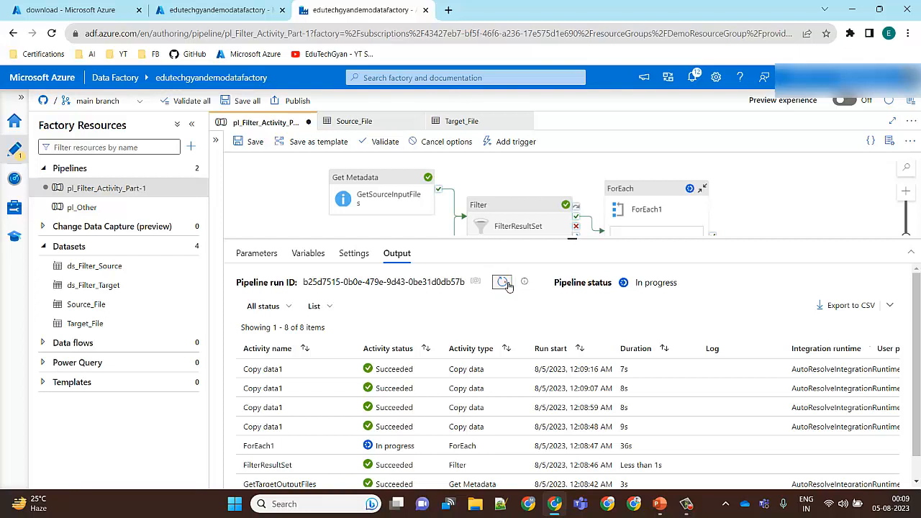
left_click(503, 282)
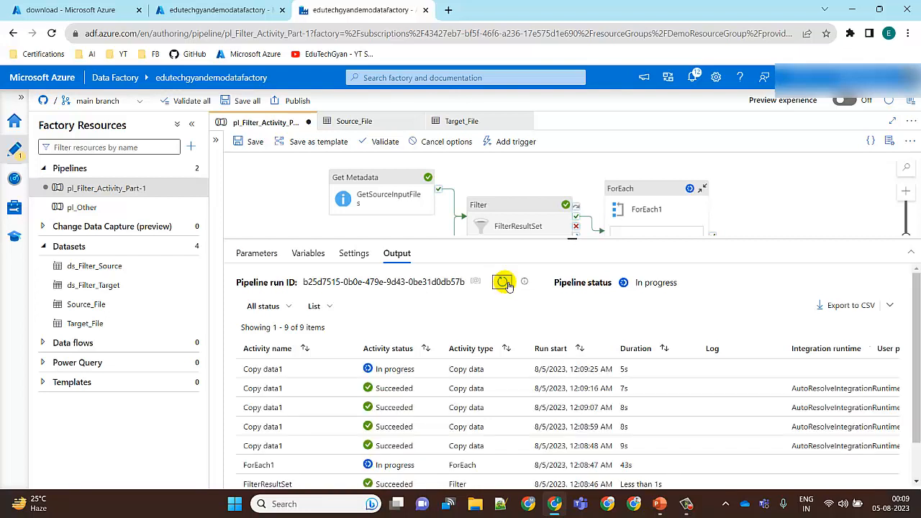
left_click(503, 282)
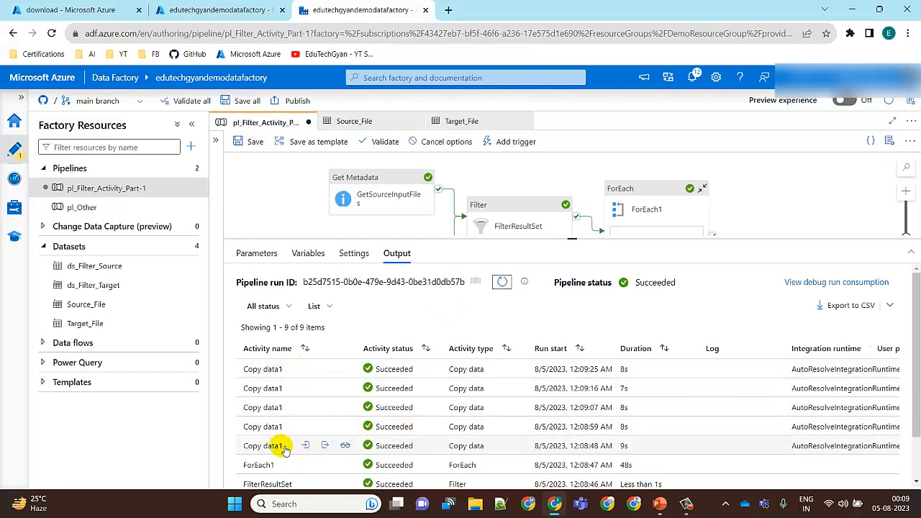
left_click_drag(767, 238, 757, 334)
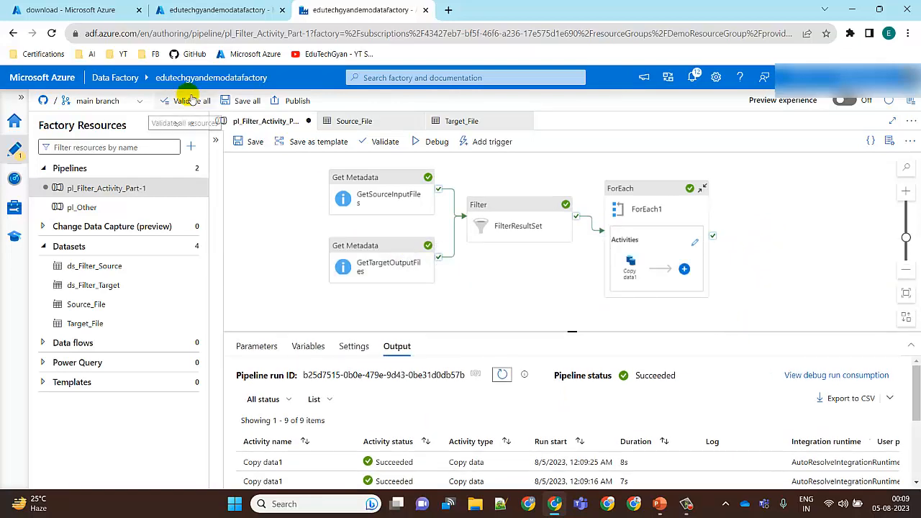
Step: Refresh the Output folder in the download container, examine its files and modified times, and return to the Data Factory pipeline
left_click(72, 10)
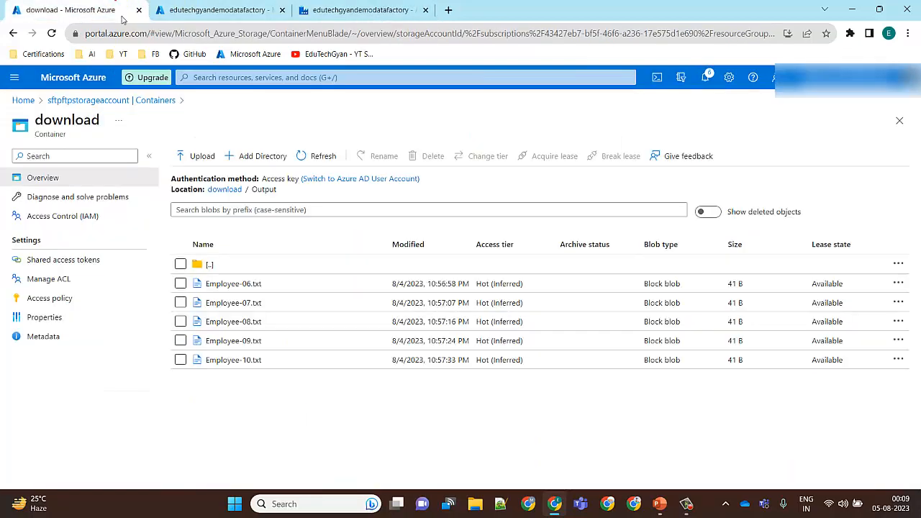
left_click(322, 156)
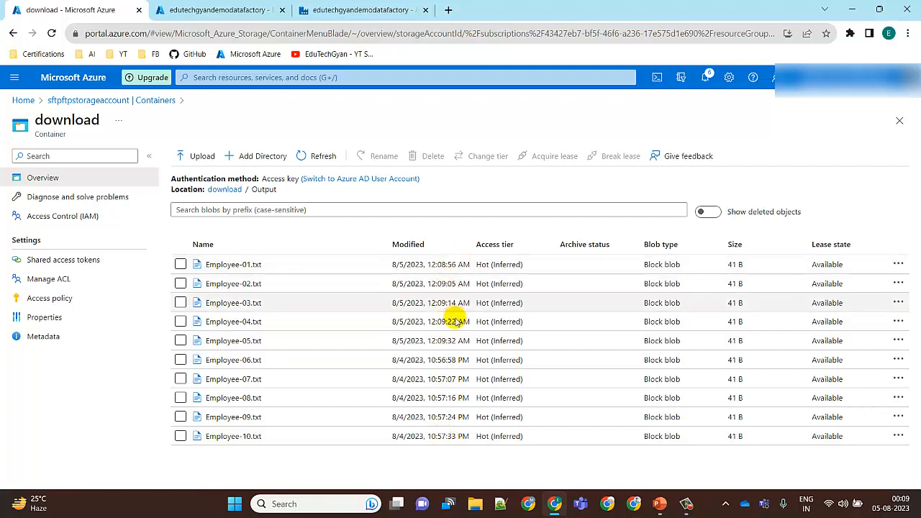
mouse_move(905, 513)
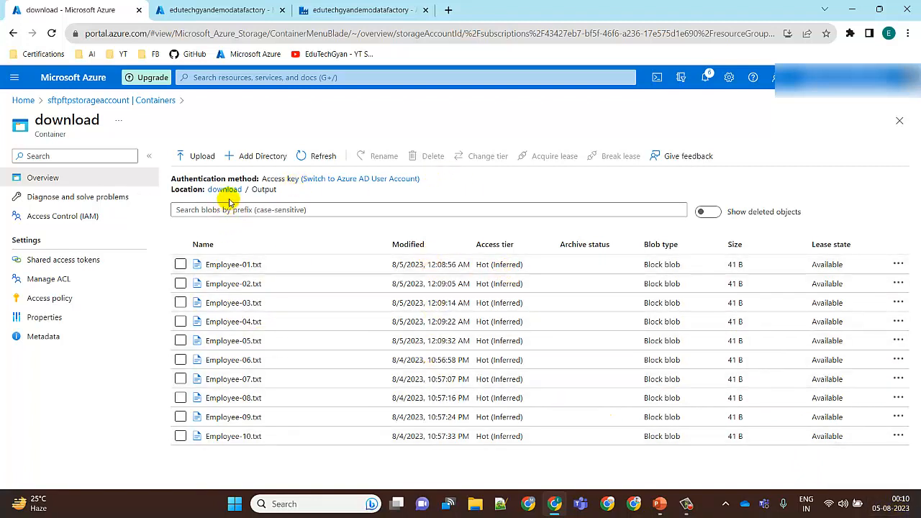
left_click(360, 10)
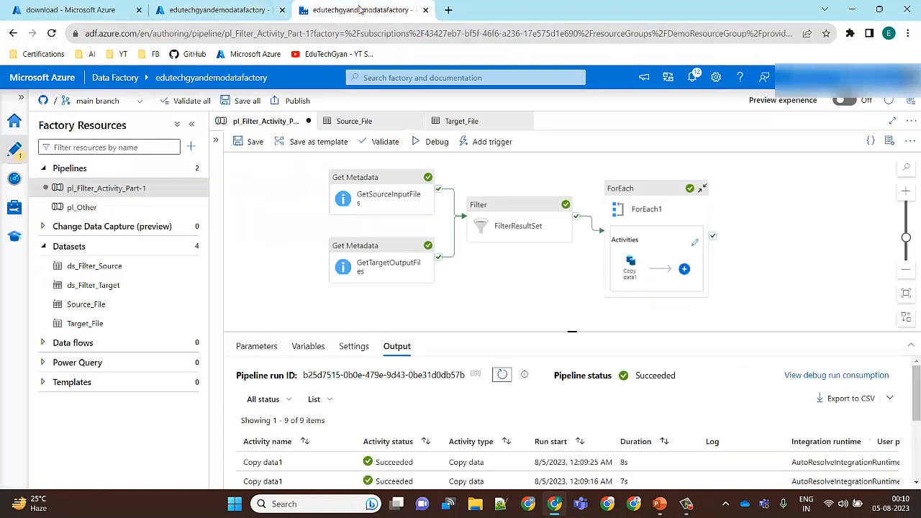
left_click(559, 299)
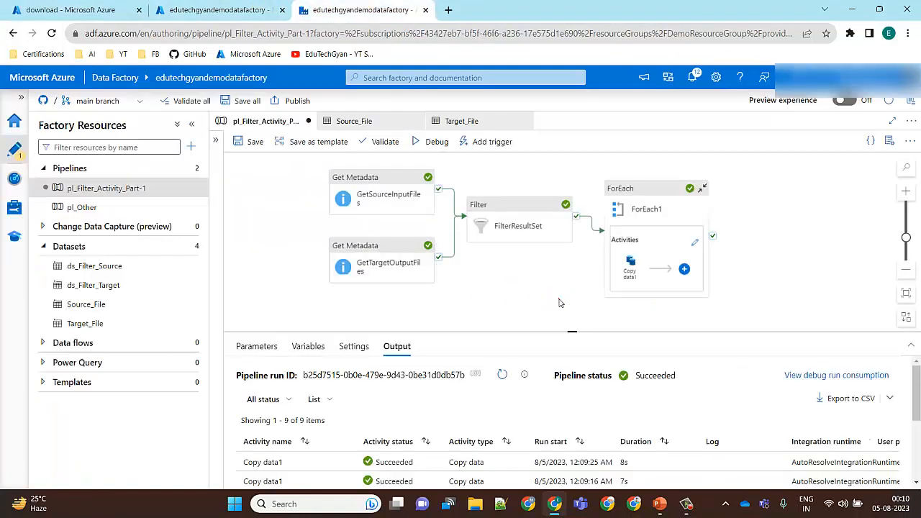